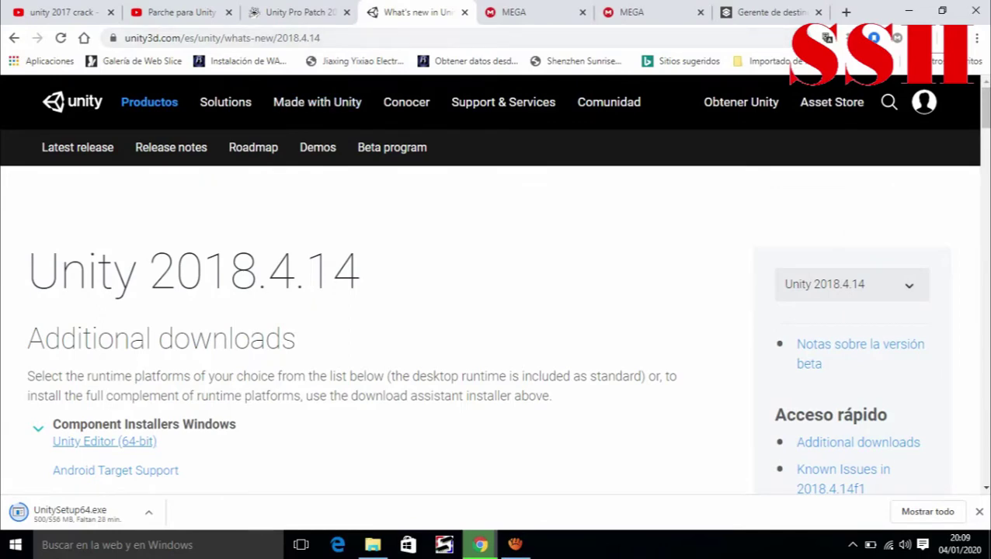
# Step: Show the finished UnitySetup64 download in its folder and bring up the installer's context menu
pyautogui.scroll(-2, 846, 256)
pyautogui.scroll(-3, 847, 256)
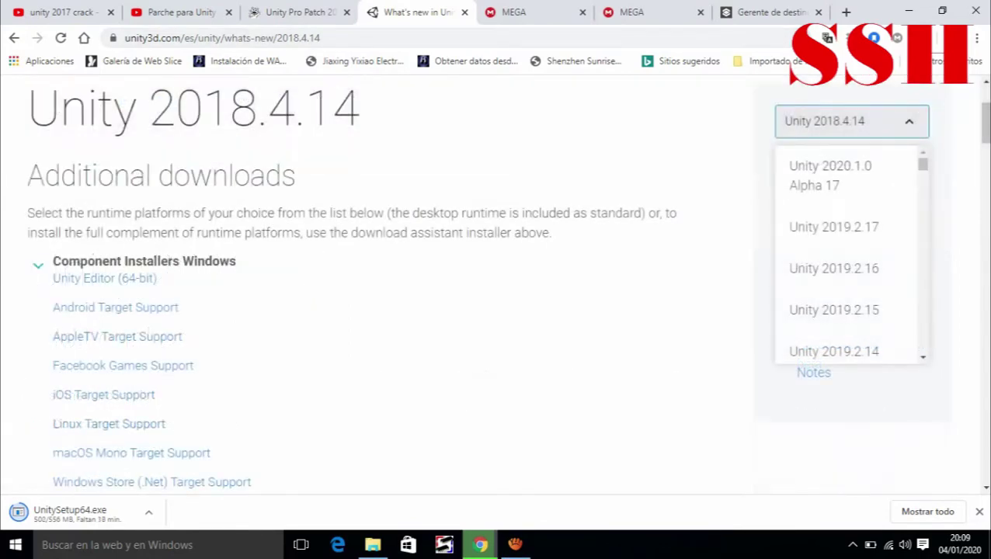
pyautogui.scroll(-2, 846, 256)
pyautogui.scroll(-1, 846, 256)
pyautogui.scroll(-2, 846, 256)
pyautogui.scroll(-1, 846, 256)
pyautogui.scroll(-5, 846, 256)
pyautogui.scroll(-2, 846, 257)
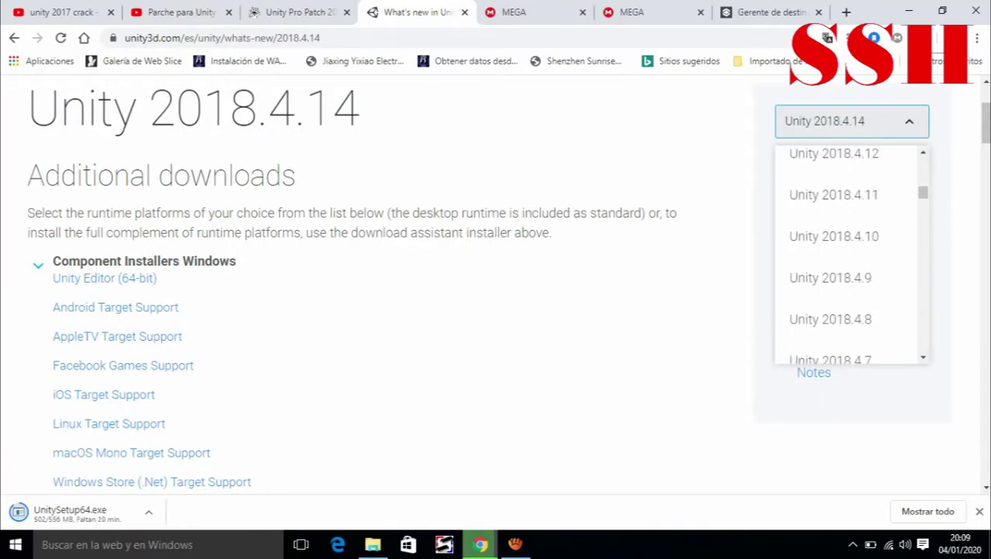
pyautogui.scroll(-3, 846, 257)
pyautogui.scroll(-4, 847, 257)
pyautogui.scroll(-4, 846, 256)
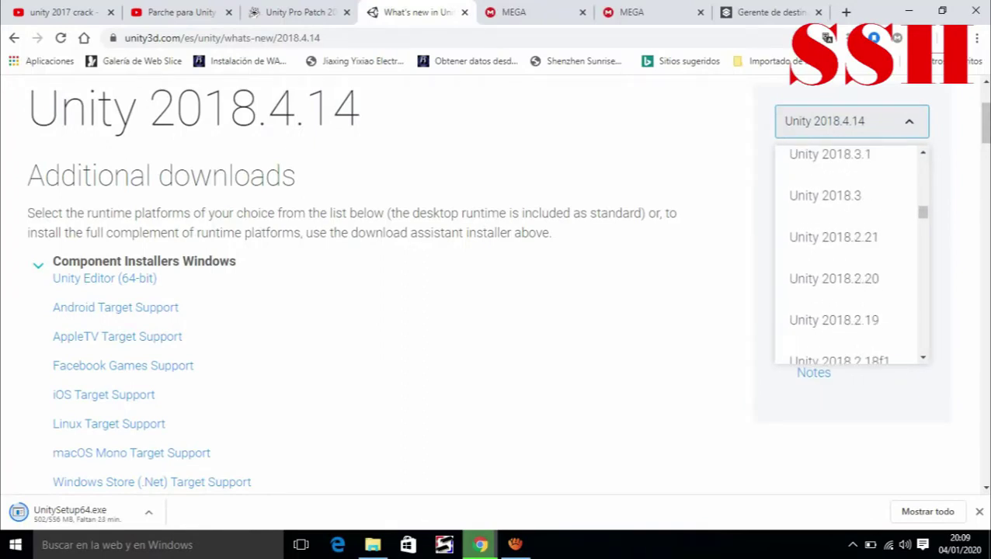
pyautogui.scroll(-3, 846, 256)
pyautogui.scroll(-1, 846, 257)
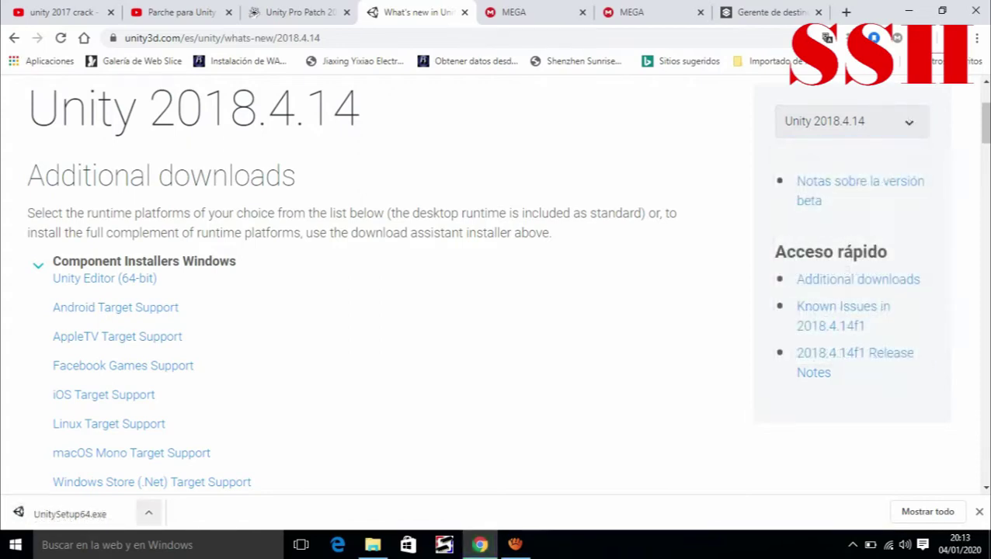
pyautogui.click(148, 512)
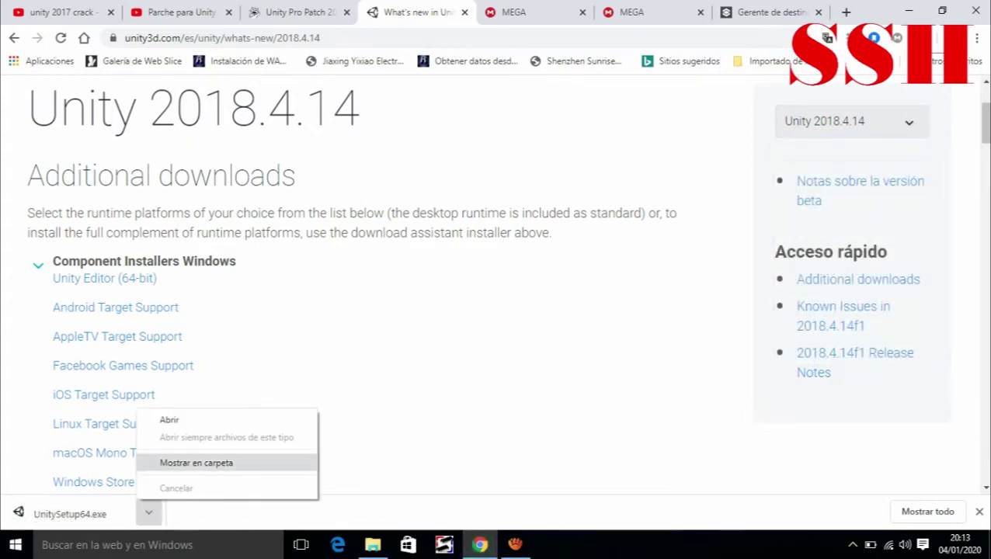
pyautogui.click(195, 463)
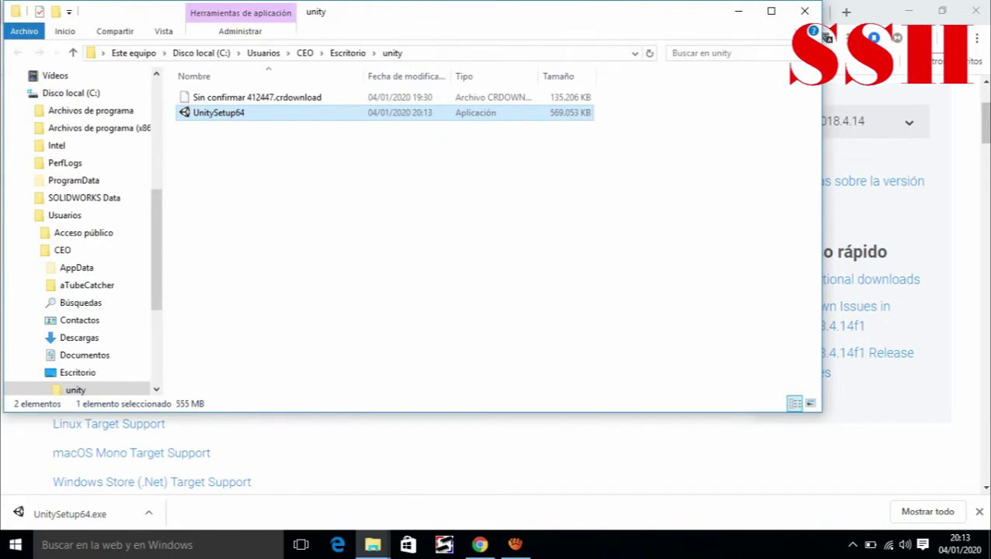
pyautogui.rightClick(218, 114)
# Step: Run UnitySetup64 as administrator to start the Unity 2018.4.14f1 setup
pyautogui.click(300, 140)
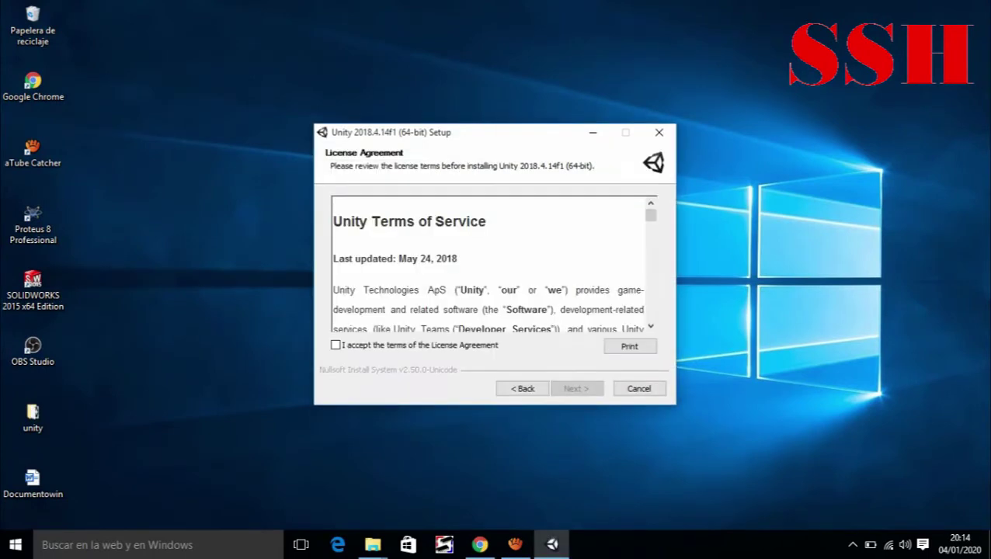
# Step: Accept the Unity license terms and continue past Choose Components
pyautogui.click(335, 345)
pyautogui.click(577, 388)
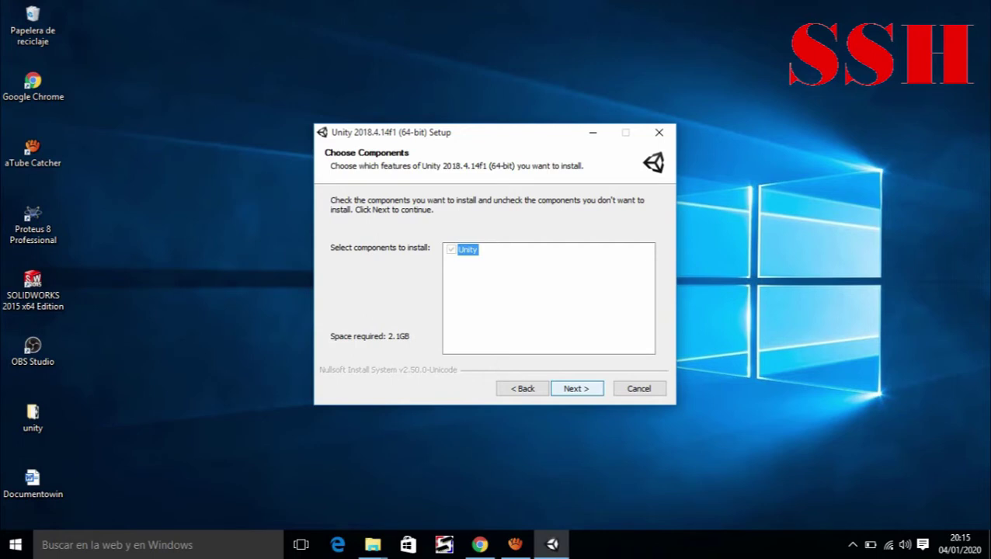
pyautogui.press('Return')
pyautogui.press('Return')
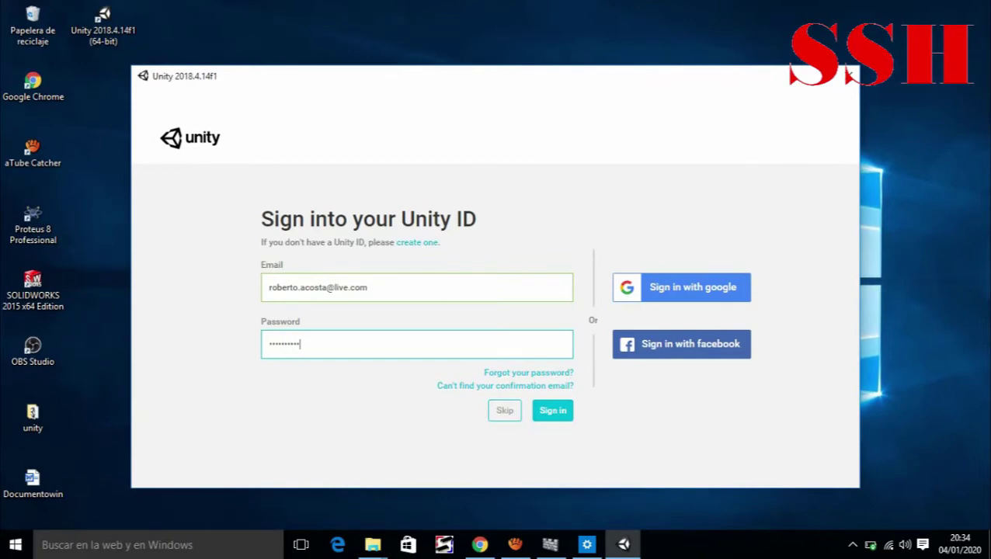
# Step: Sign in with the Unity ID account password and accept the updated privacy policy
pyautogui.write('1')
pyautogui.press('Return')
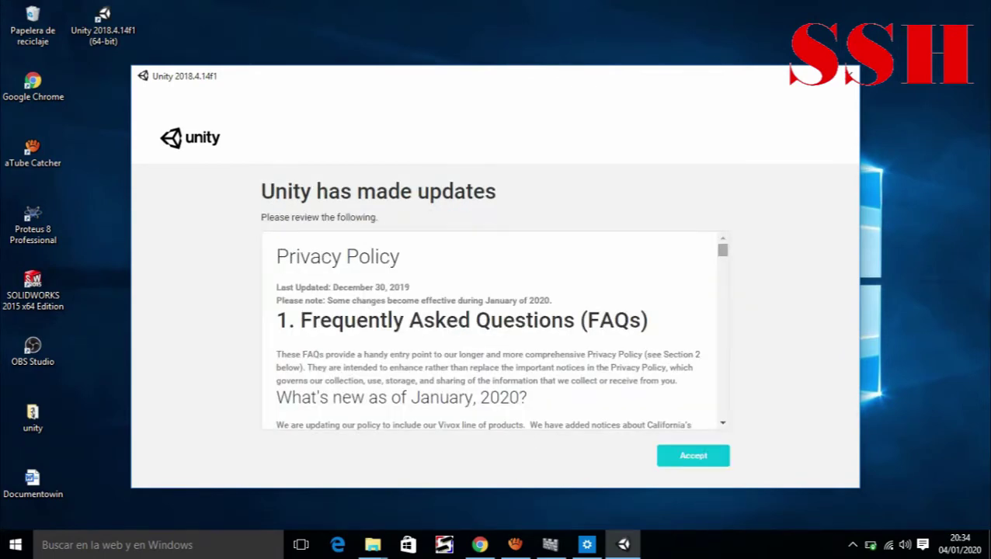
pyautogui.press('Return')
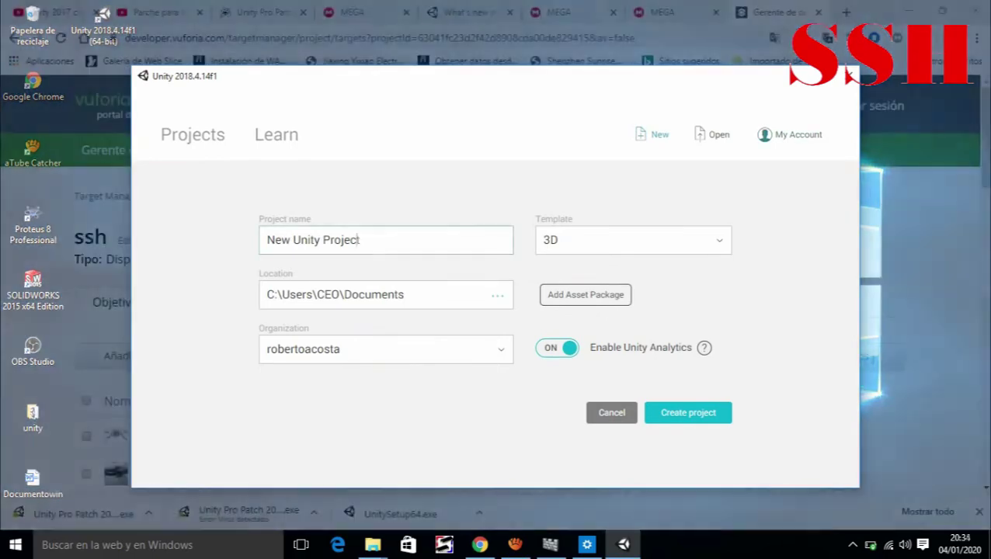
# Step: Name the new 3D project Cliente1
pyautogui.click(360, 240)
pyautogui.press('BackSpace')
pyautogui.press('BackSpace')
pyautogui.press('BackSpace')
pyautogui.press('BackSpace')
pyautogui.press('BackSpace')
pyautogui.press('BackSpace')
pyautogui.write('Ci')
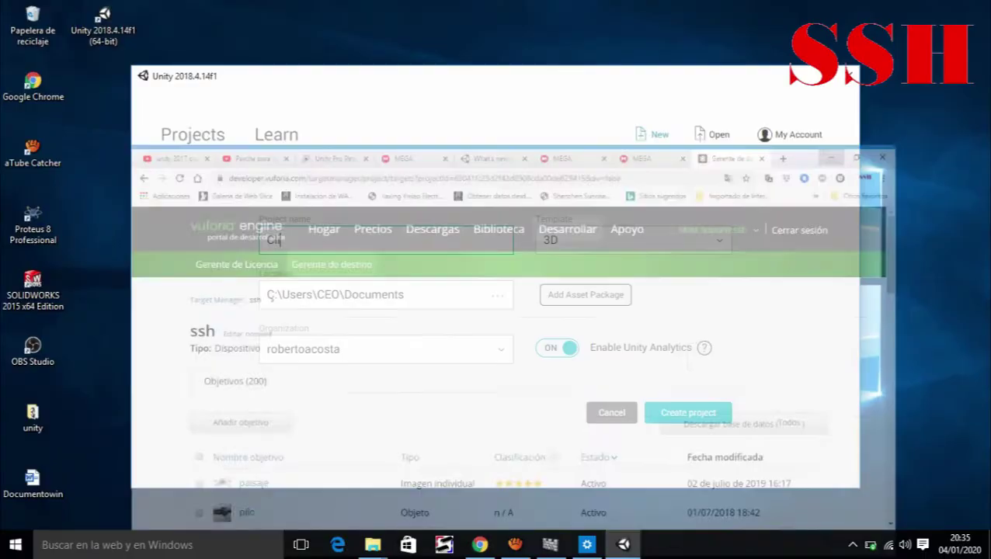
pyautogui.hotkey('ctrl', 'a')
pyautogui.write('Cliente')
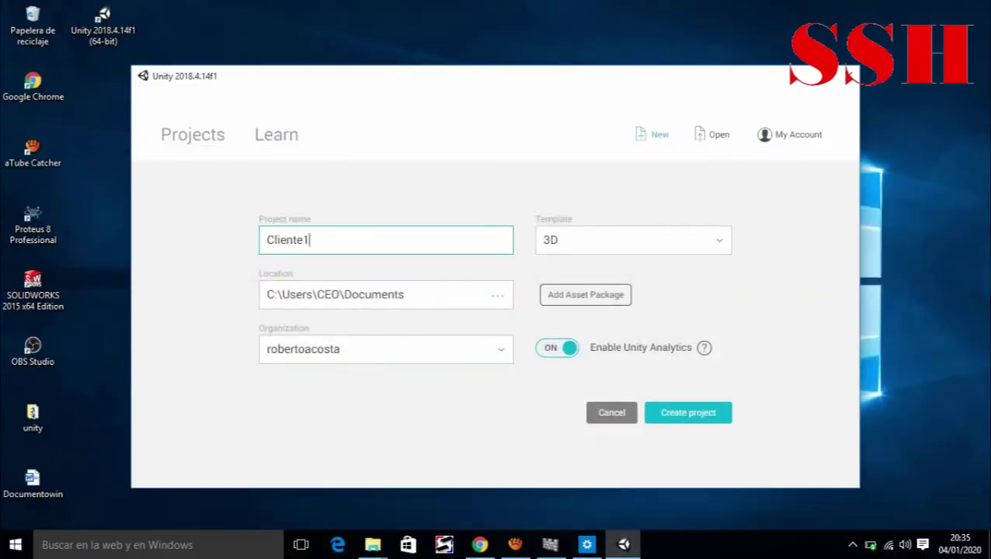
pyautogui.press('Tab')
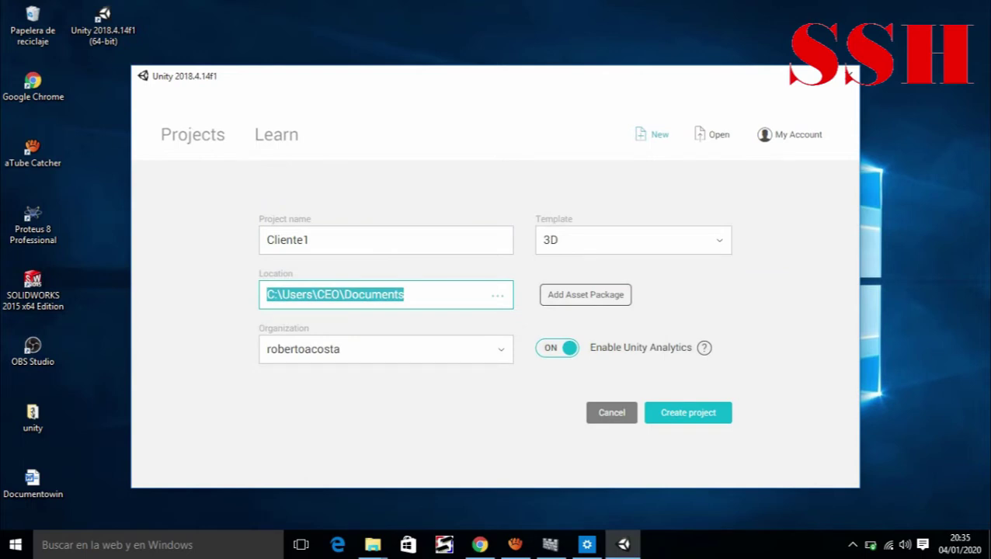
# Step: Set the project location to a new UNITY folder in Documents and turn off Unity Analytics
pyautogui.click(497, 295)
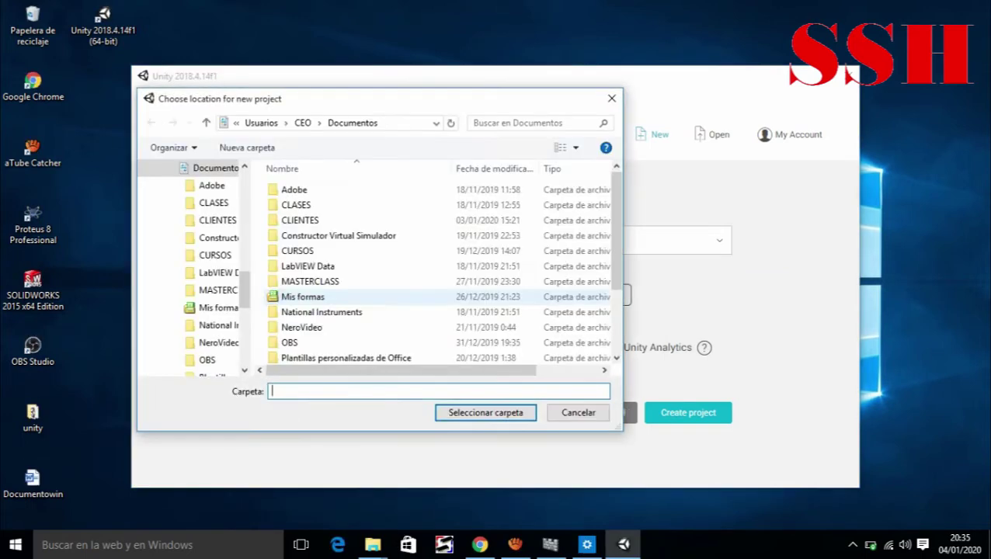
pyautogui.scroll(-2, 349, 295)
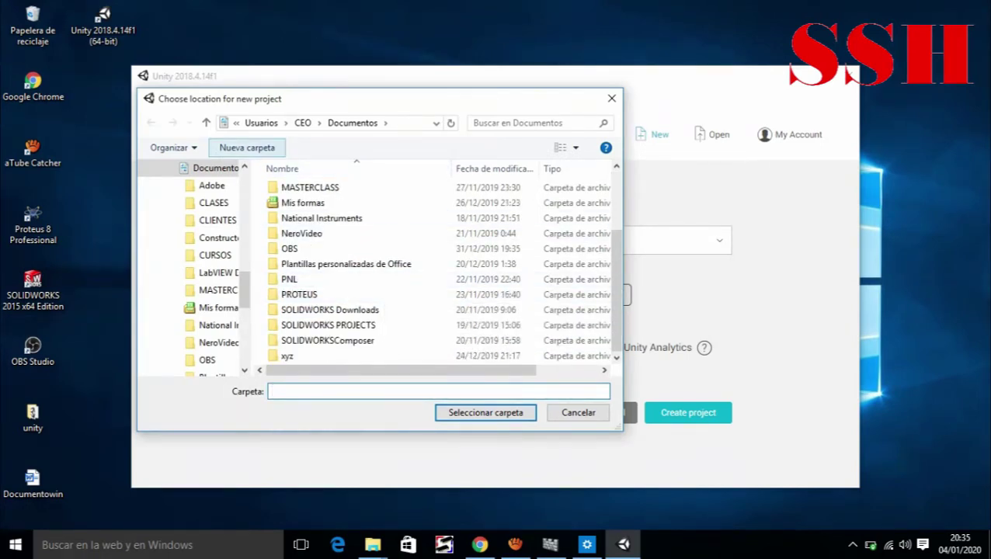
pyautogui.click(247, 147)
pyautogui.write('UNITY')
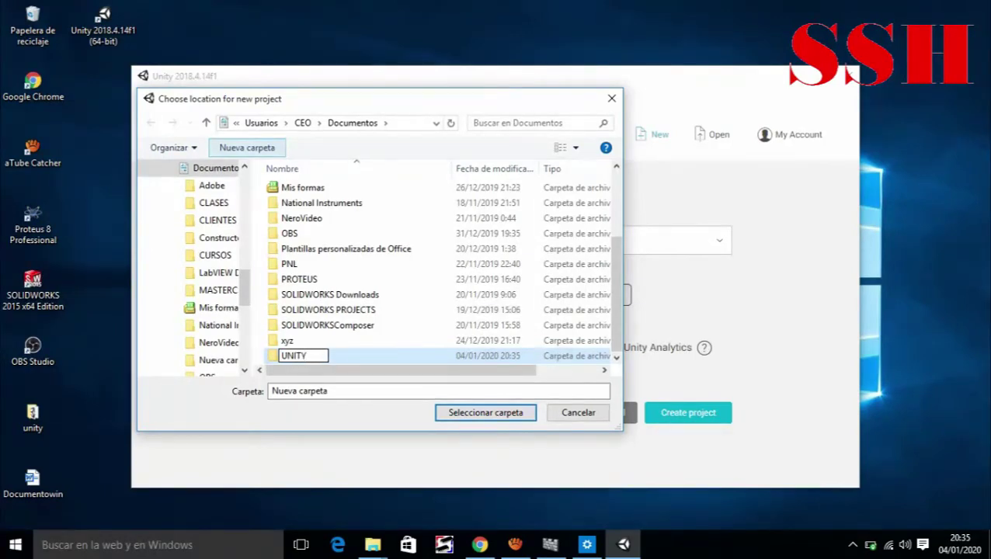
pyautogui.press('Return')
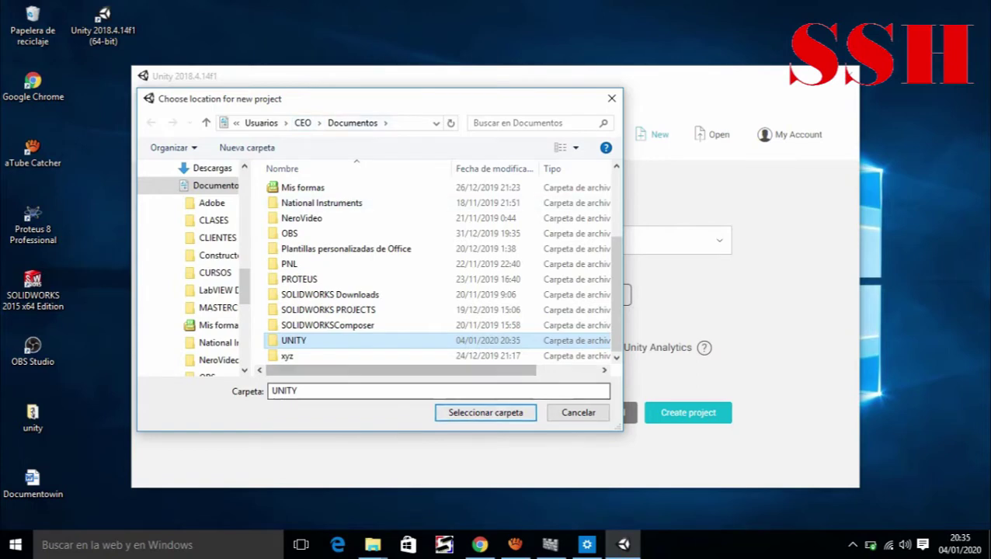
pyautogui.press('Return')
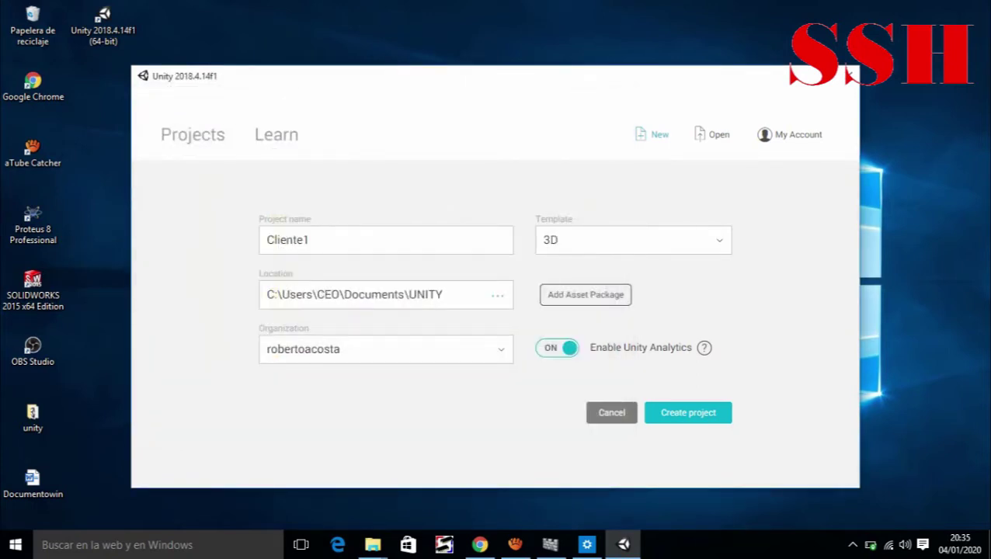
pyautogui.click(556, 347)
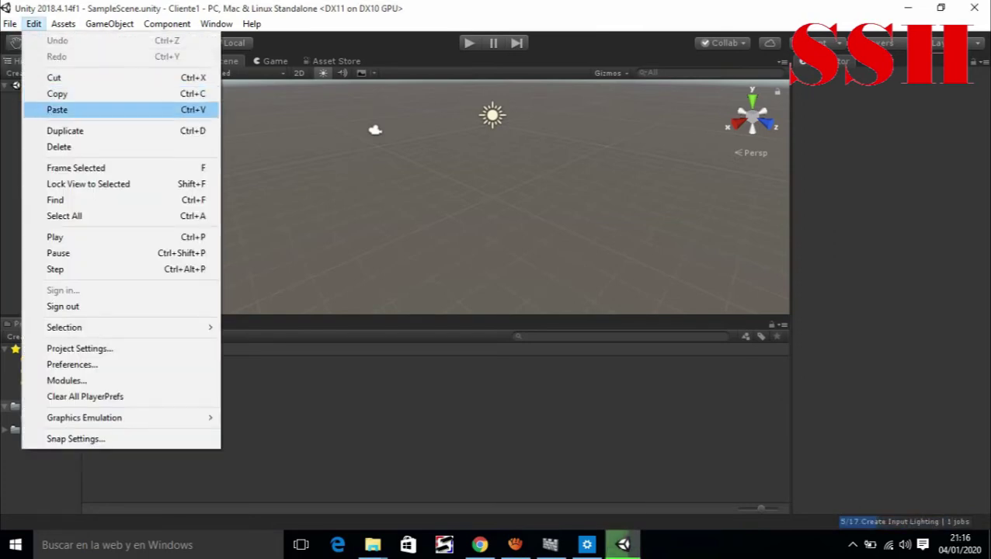
# Step: Open the Build Settings window from the File menu
pyautogui.moveTo(10, 23)
pyautogui.click(55, 167)
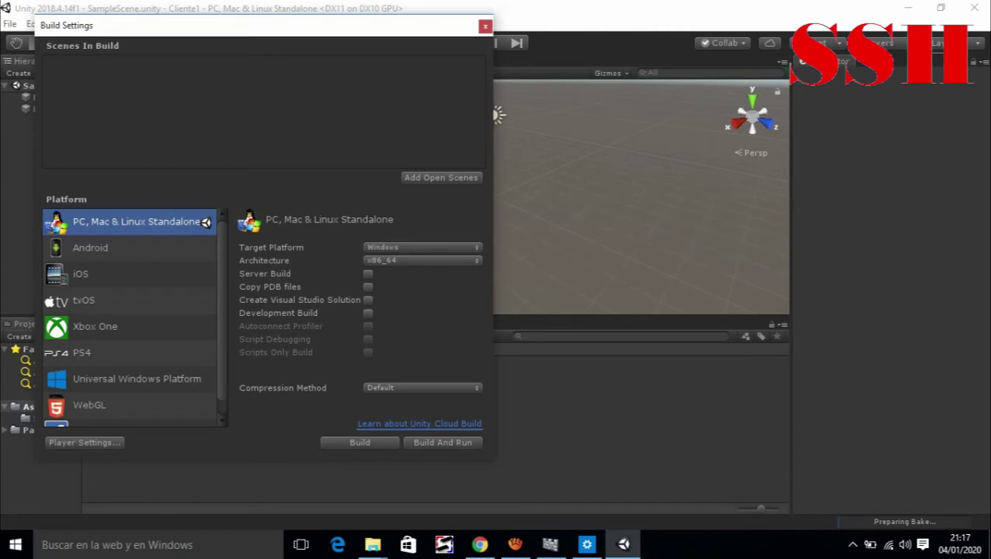
# Step: Switch the build platform to Android and widen the Build Settings window
pyautogui.click(90, 246)
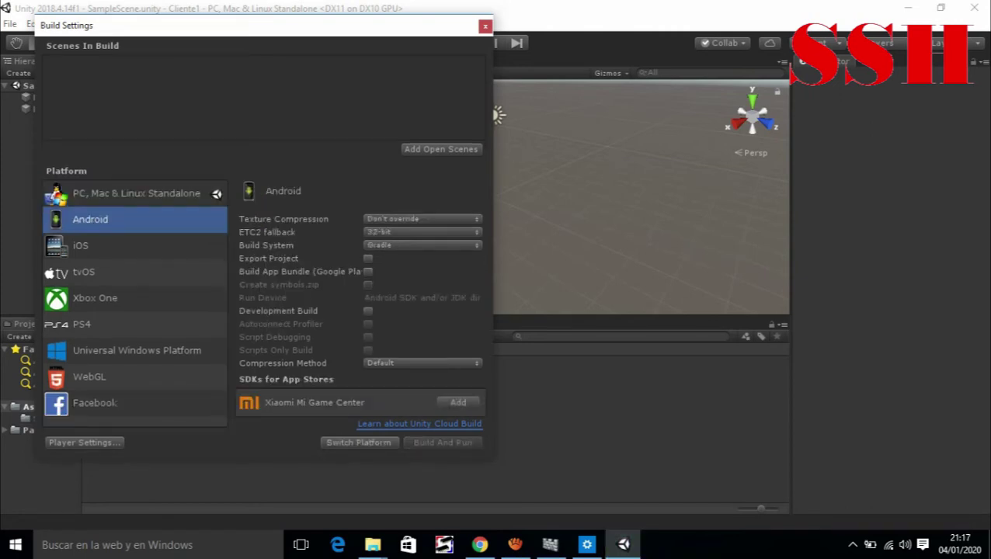
pyautogui.click(358, 442)
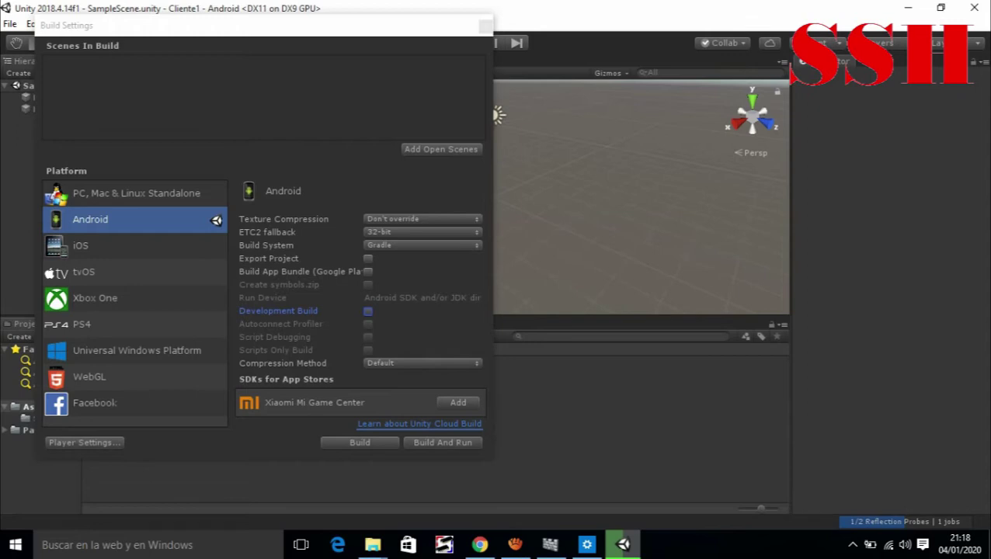
pyautogui.click(298, 270)
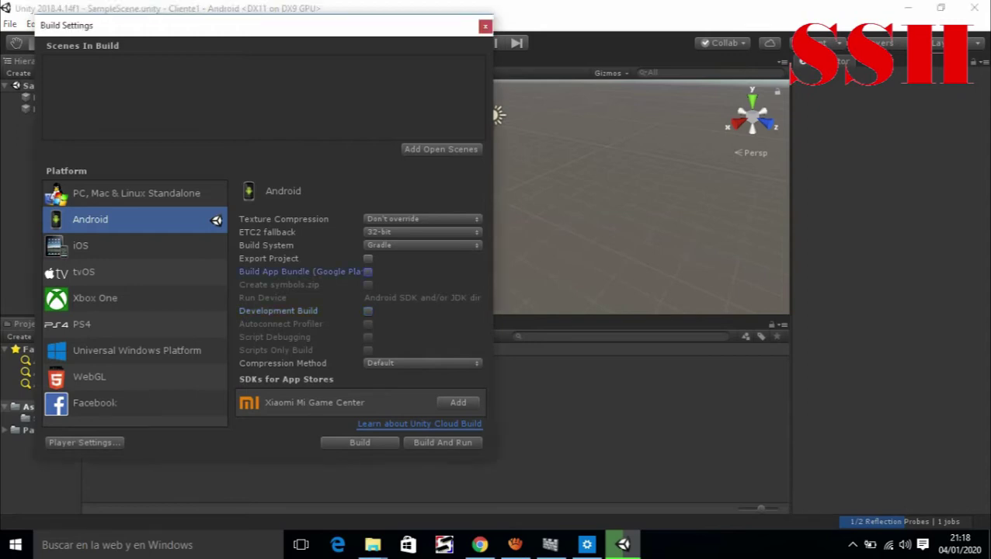
pyautogui.moveTo(493, 400)
pyautogui.mouseDown()
pyautogui.moveTo(845, 401)
pyautogui.moveTo(703, 401)
pyautogui.mouseUp()
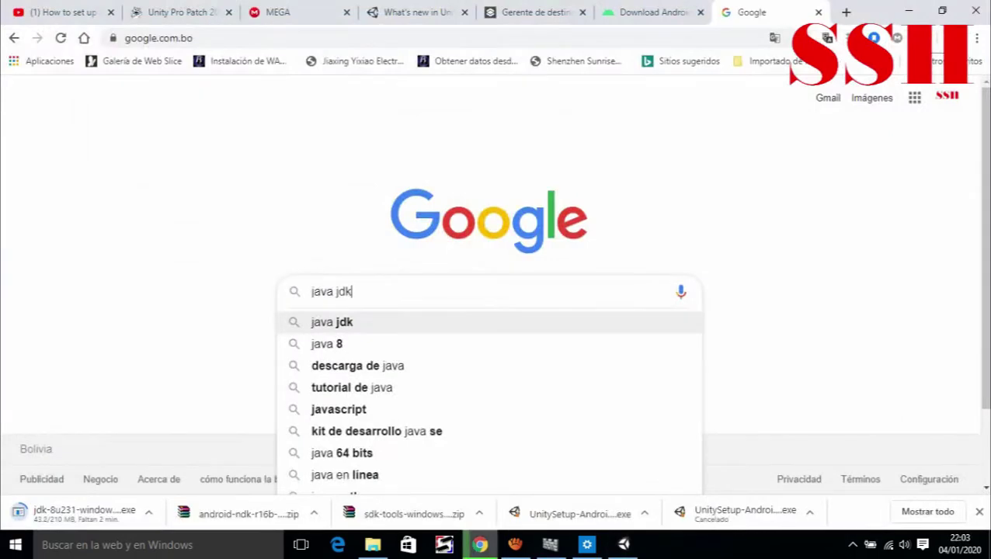
# Step: Search 'java jdk' and download the JDK 8u231 Windows x64 installer from Oracle's page
pyautogui.press('Return')
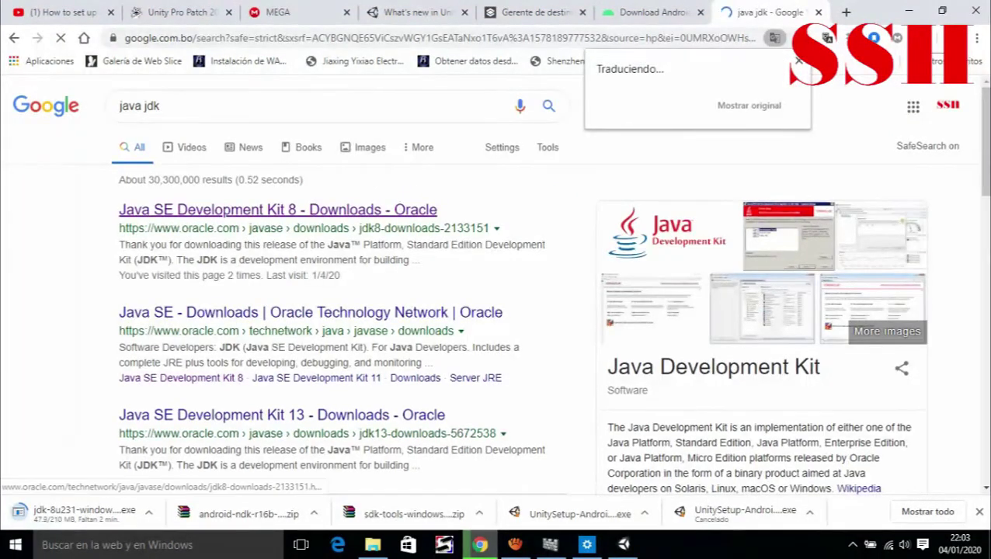
pyautogui.click(277, 209)
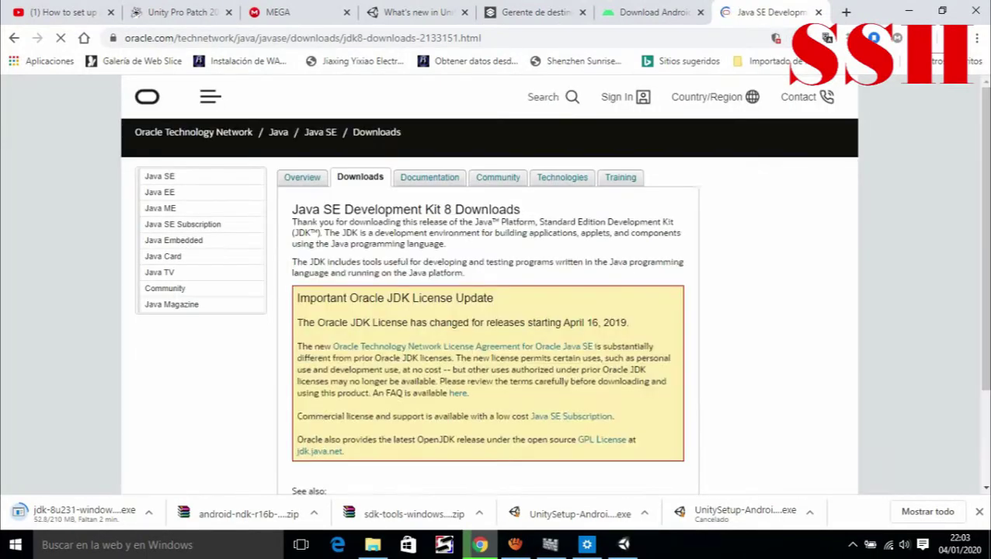
pyautogui.scroll(-3, 497, 311)
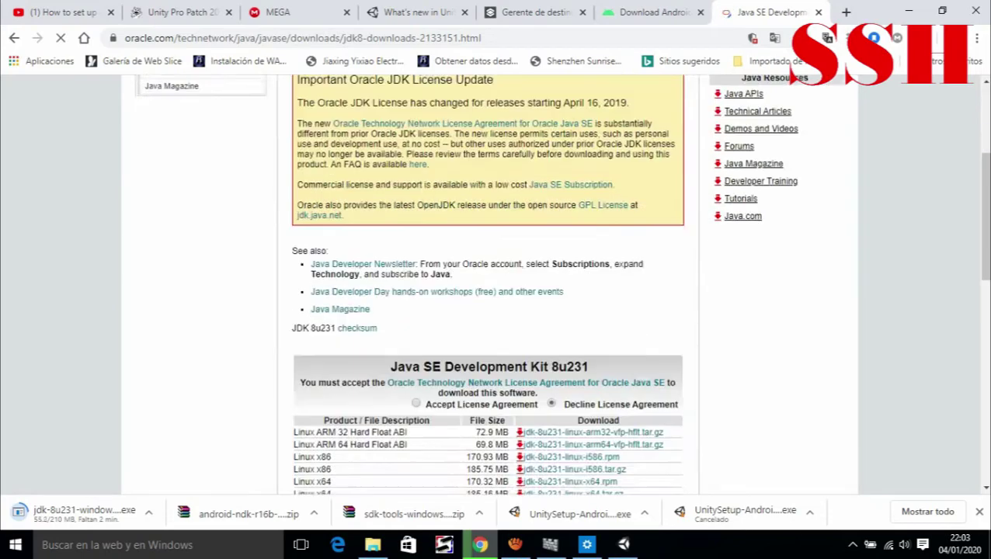
pyautogui.scroll(-5, 497, 310)
pyautogui.scroll(-2, 497, 311)
pyautogui.scroll(-2, 497, 310)
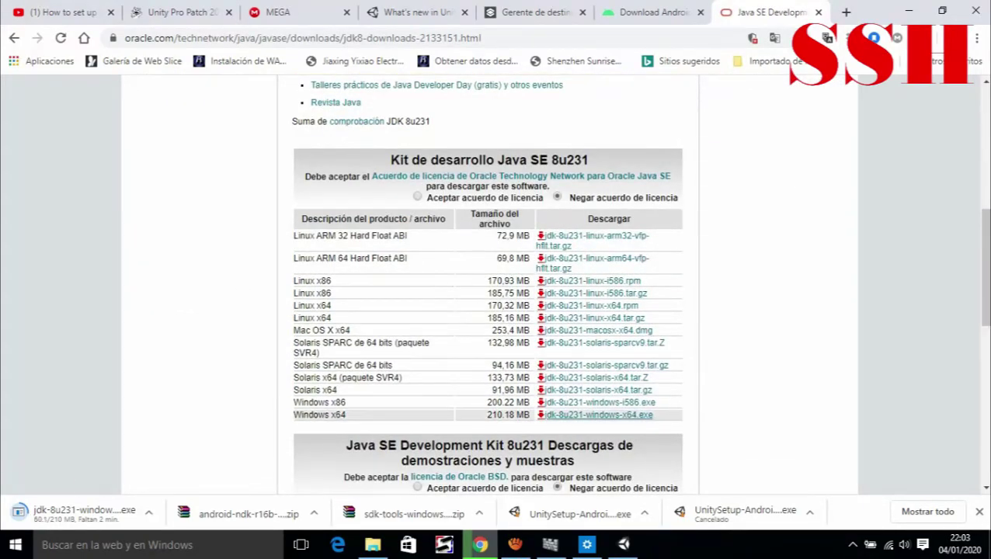
pyautogui.click(598, 415)
pyautogui.press('Return')
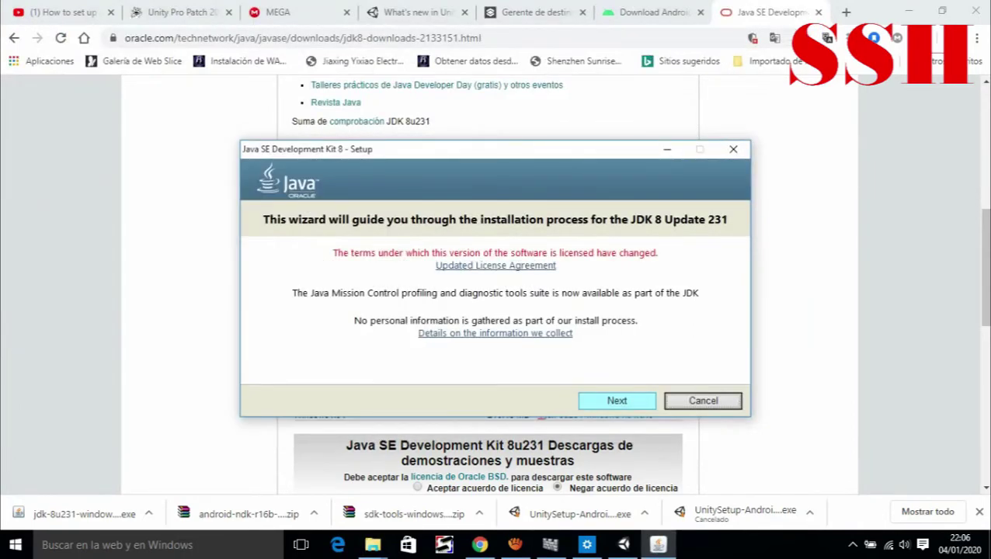
# Step: Set Development Tools, Source Code and Public JRE to install all subfeatures in Custom Setup
pyautogui.click(616, 400)
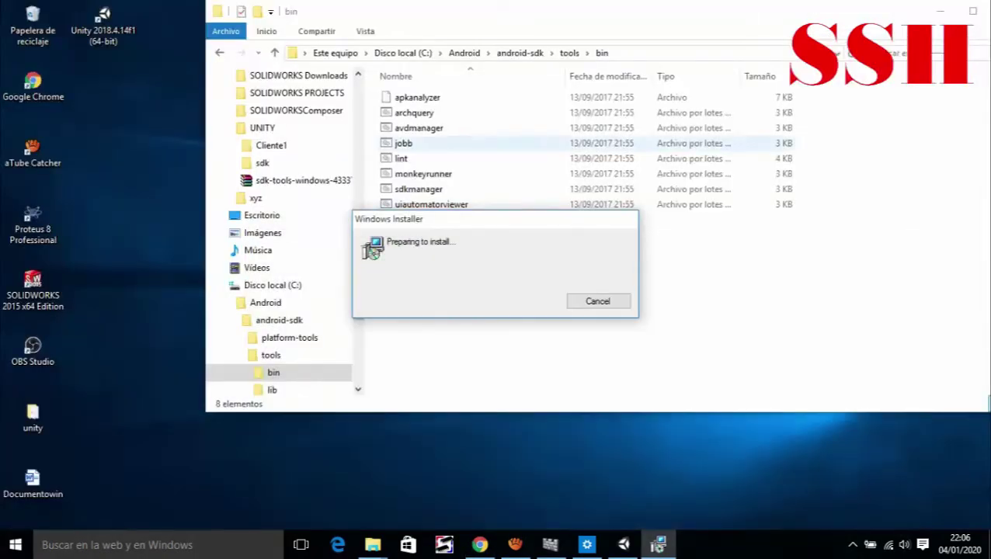
pyautogui.click(939, 11)
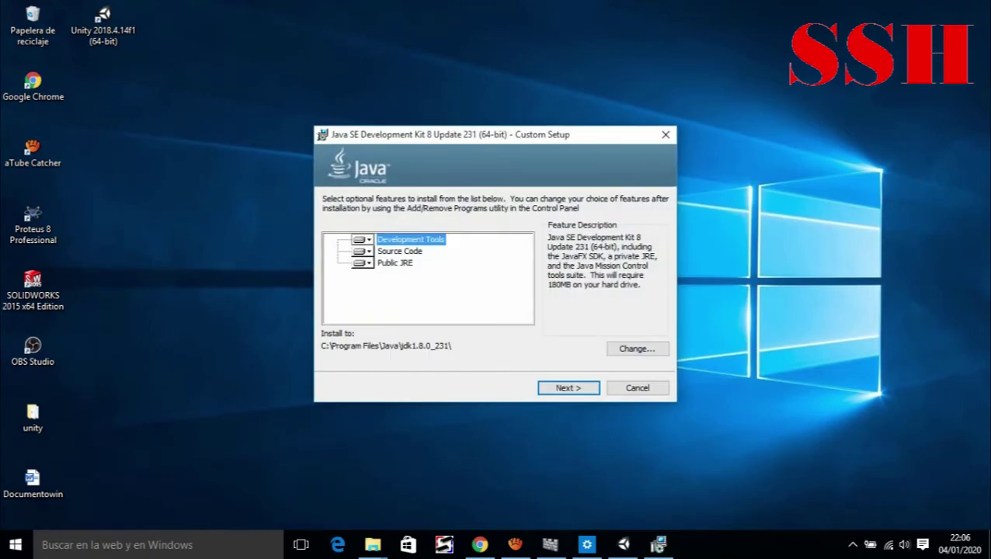
pyautogui.press('space')
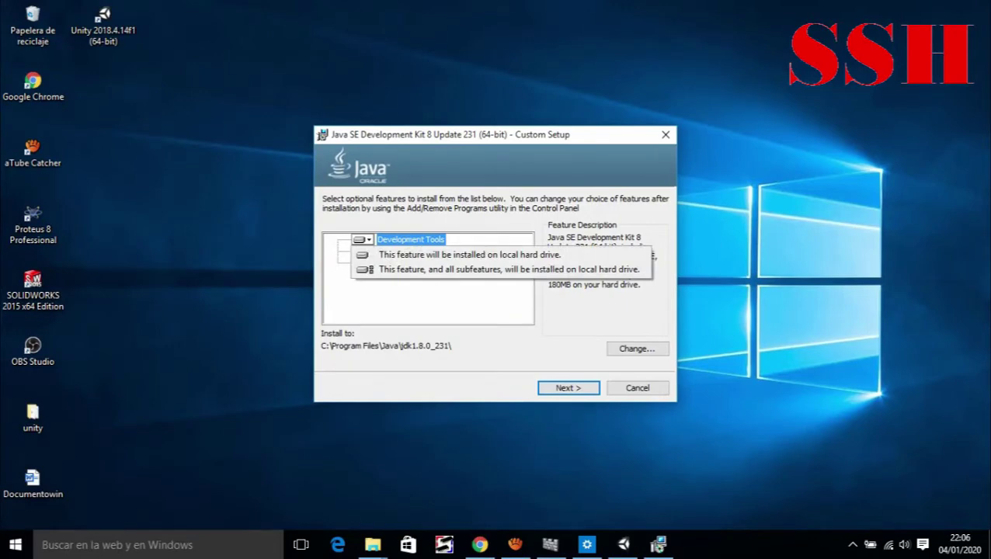
pyautogui.press('Down')
pyautogui.press('Return')
pyautogui.press('Down')
pyautogui.press('space')
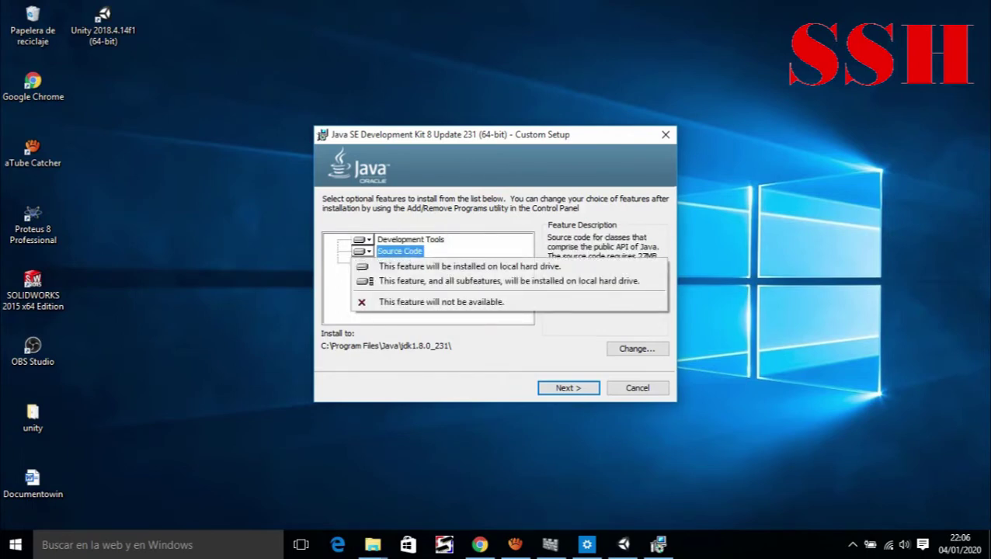
pyautogui.press('Down')
pyautogui.press('Return')
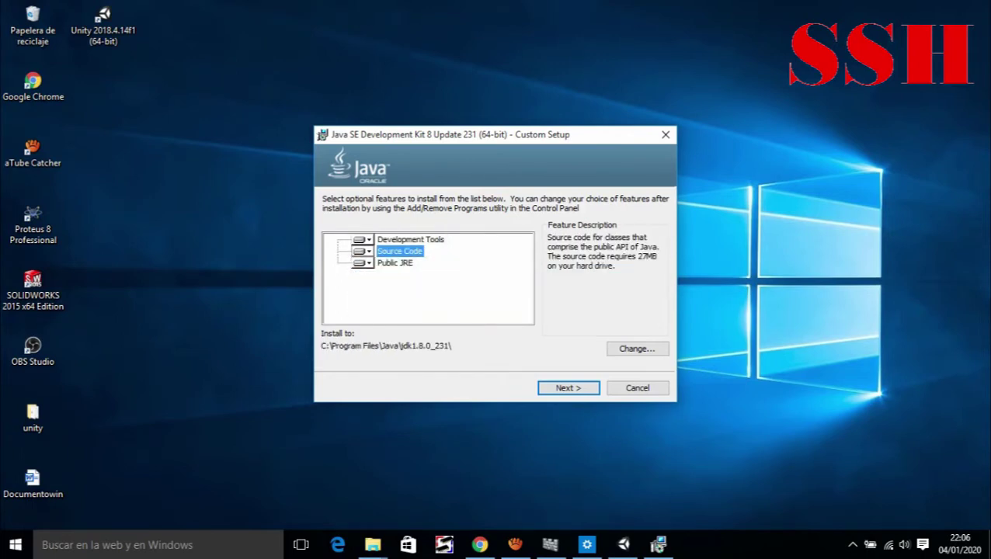
pyautogui.press('Down')
pyautogui.press('space')
pyautogui.press('Down')
pyautogui.press('Return')
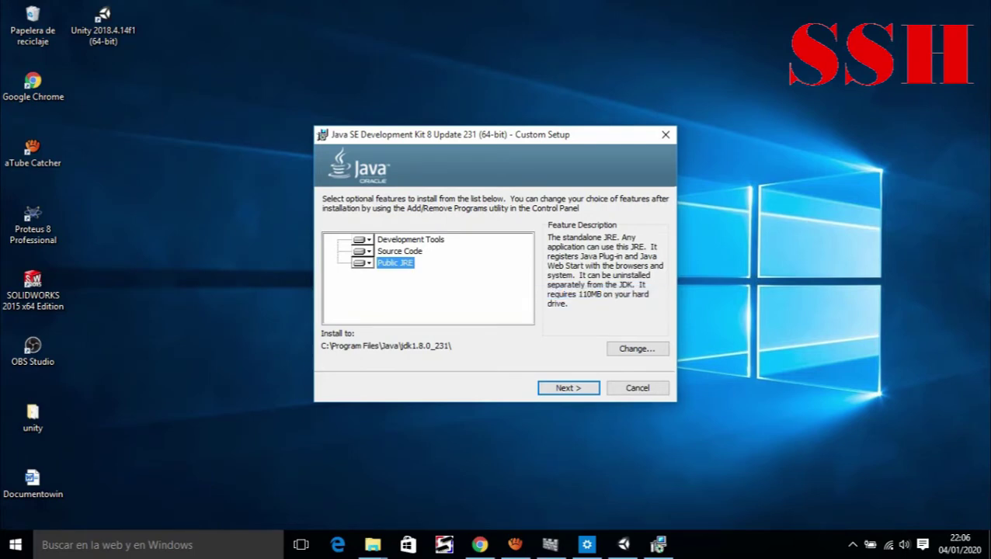
# Step: Recheck all-subfeature choices for each feature, then install JDK 8 Update 231 and close setup
pyautogui.press('space')
pyautogui.press('Down')
pyautogui.press('Return')
pyautogui.press('Up')
pyautogui.press('space')
pyautogui.press('Down')
pyautogui.press('Return')
pyautogui.press('Up')
pyautogui.press('space')
pyautogui.press('Down')
pyautogui.press('Return')
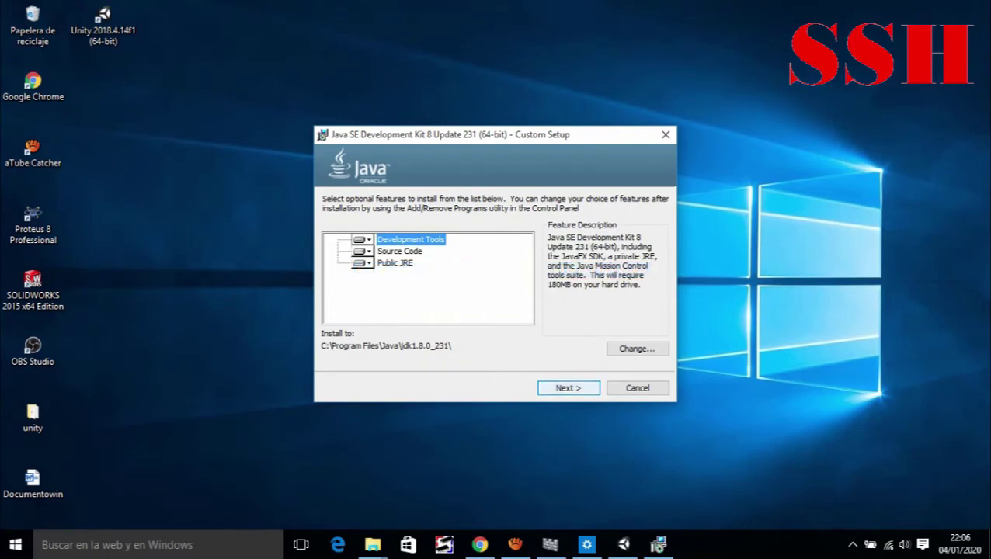
pyautogui.press('Return')
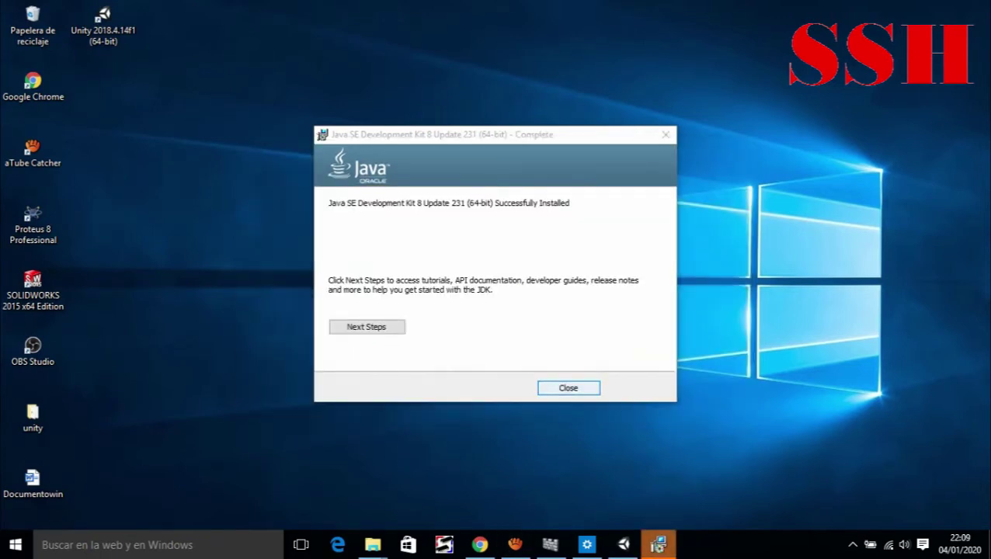
pyautogui.press('Return')
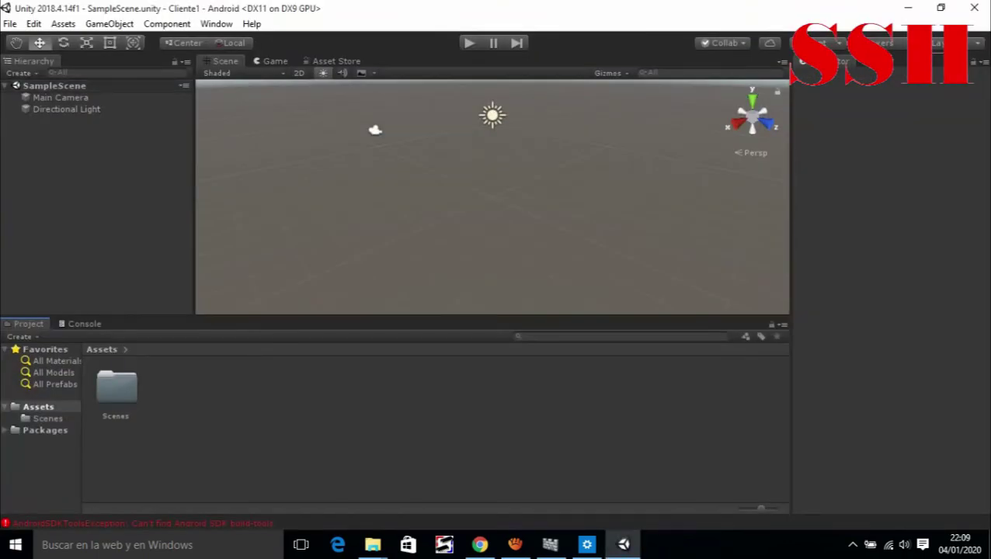
# Step: In Preferences > External Tools, uncheck Use embedded JDK
pyautogui.click(33, 23)
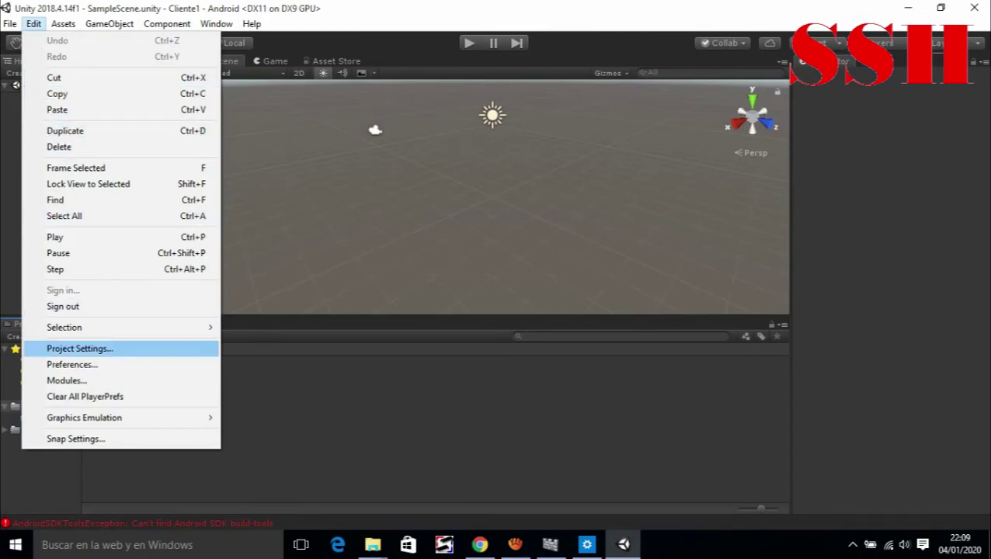
pyautogui.click(71, 364)
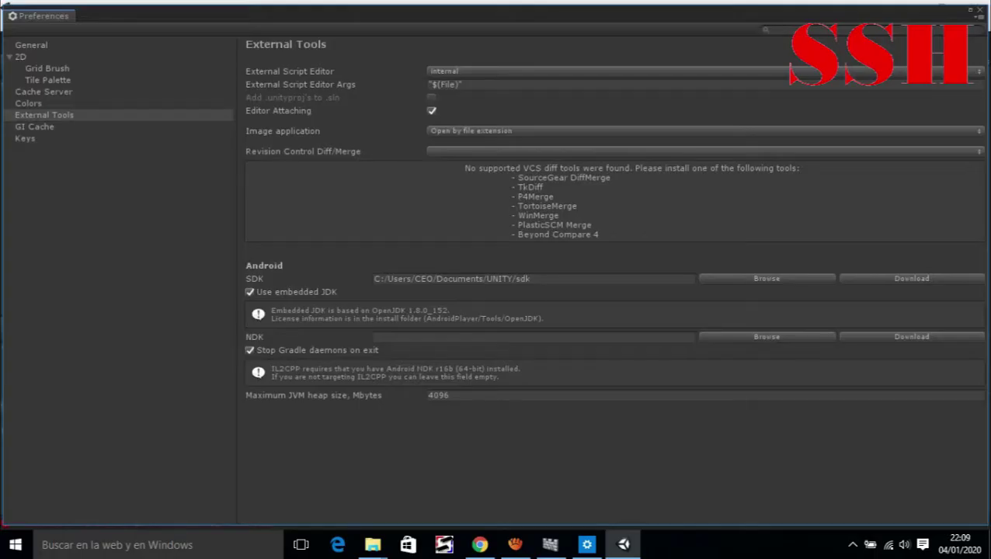
pyautogui.click(249, 291)
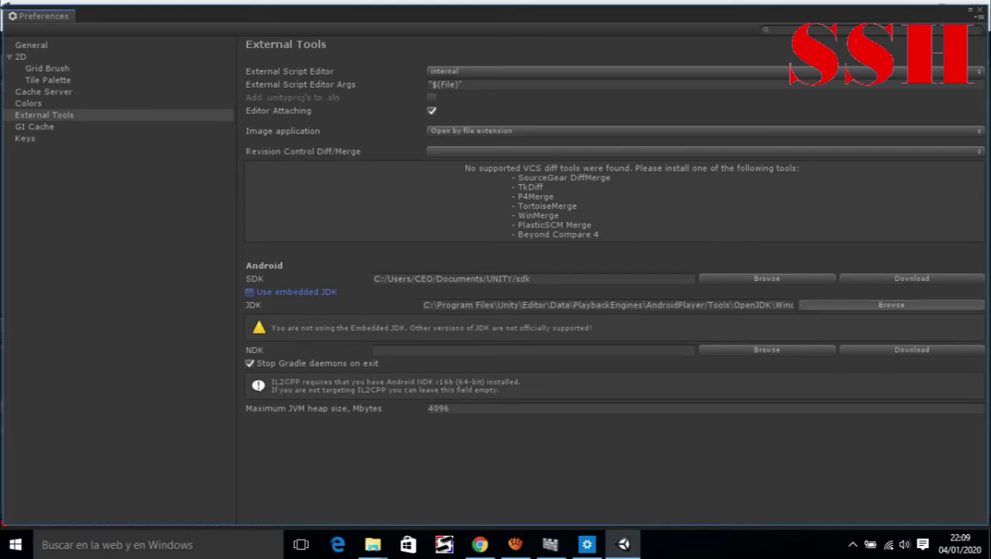
# Step: Select C:\Archivos de programa\Java\jdk1.8.0_231 as the JDK folder
pyautogui.click(890, 304)
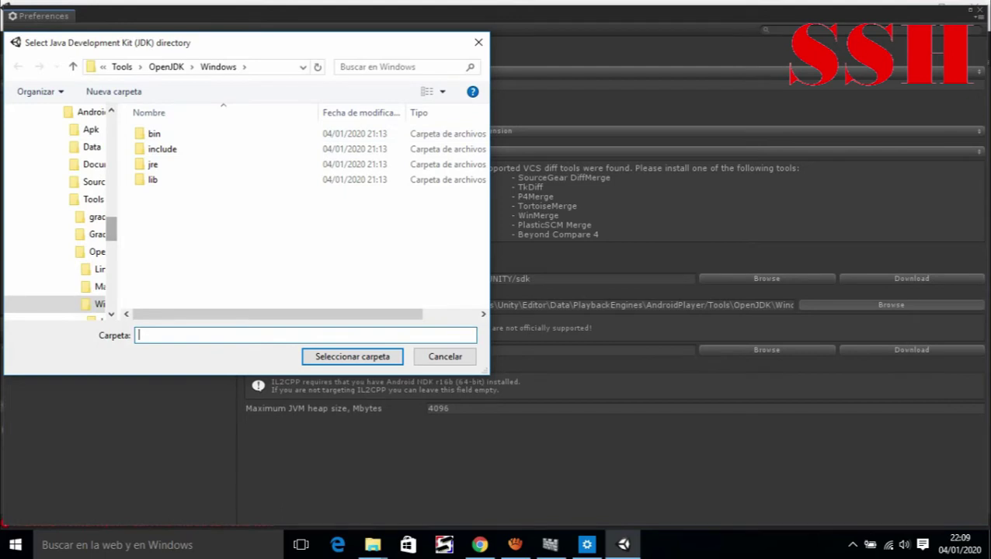
pyautogui.scroll(5, 58, 210)
pyautogui.scroll(5, 59, 210)
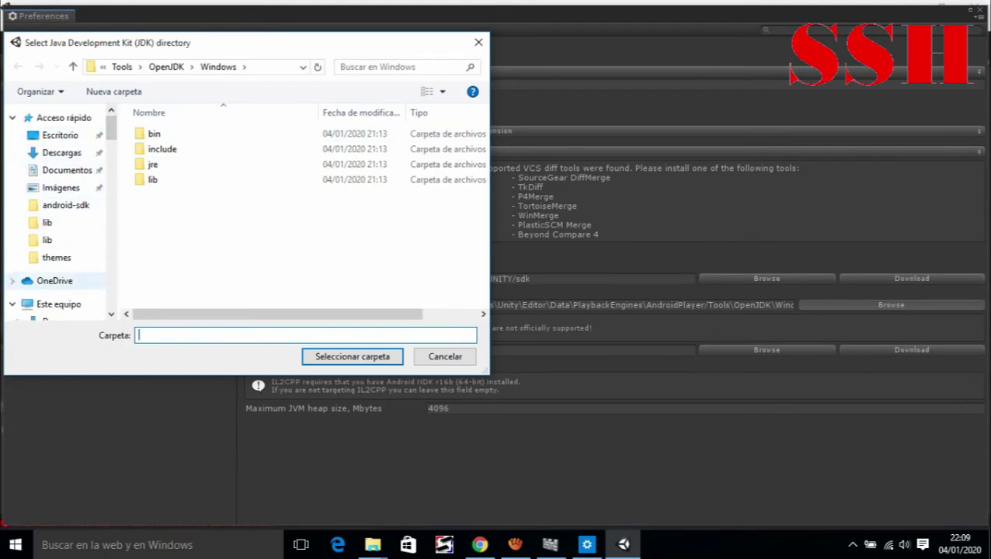
pyautogui.click(58, 304)
pyautogui.scroll(-3, 217, 194)
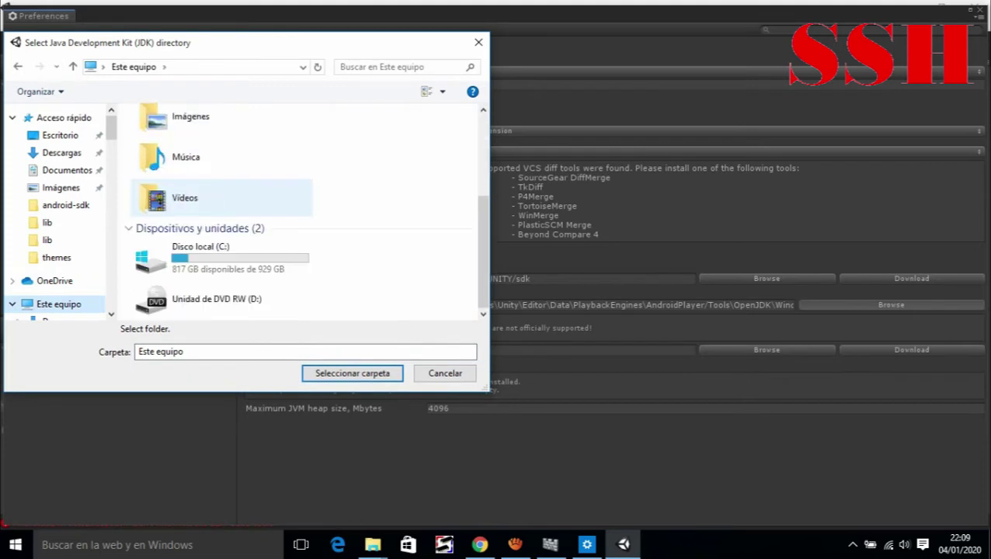
pyautogui.doubleClick(182, 249)
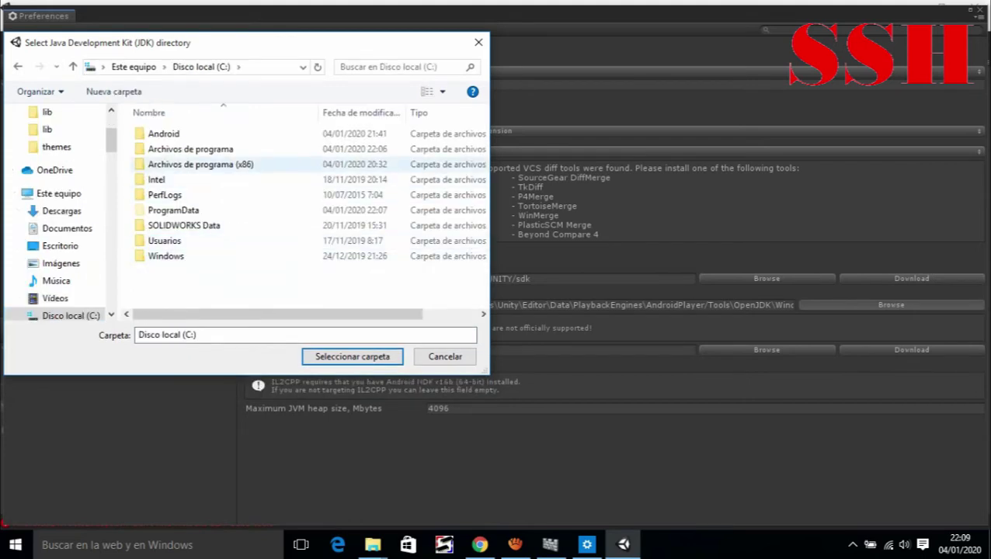
pyautogui.doubleClick(191, 148)
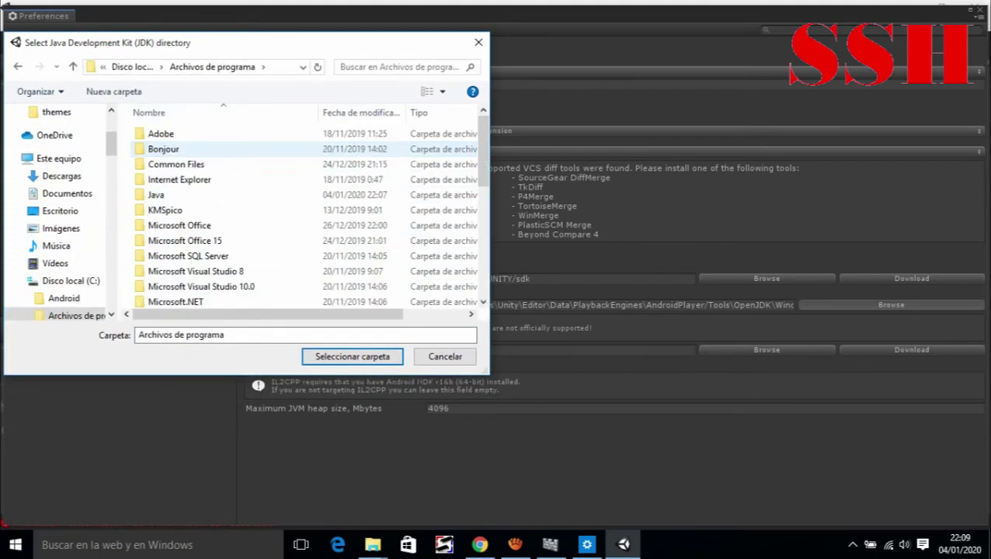
pyautogui.doubleClick(163, 195)
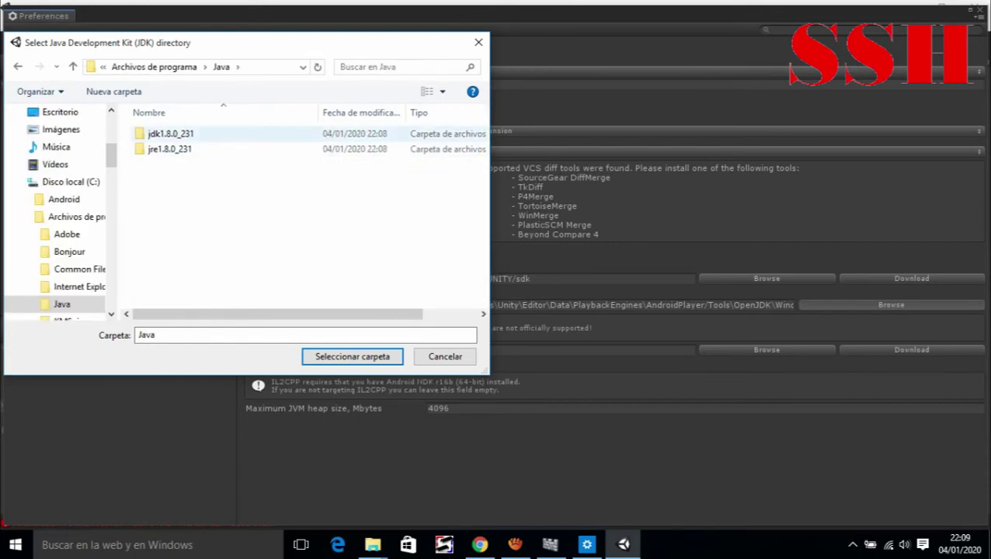
pyautogui.click(170, 134)
pyautogui.click(352, 356)
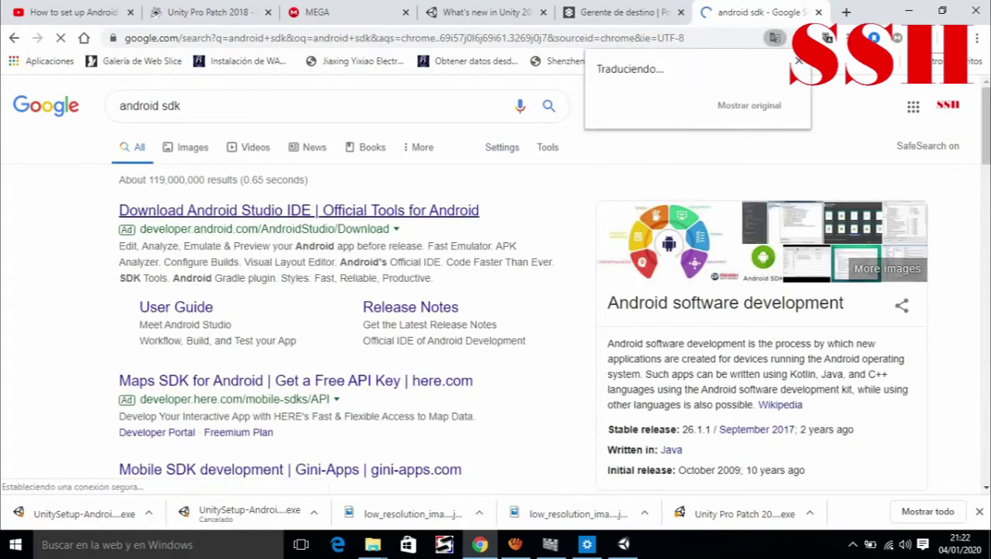
# Step: Open the Download Android Studio page to download sdk-tools-windows-4333796.zip
pyautogui.click(299, 210)
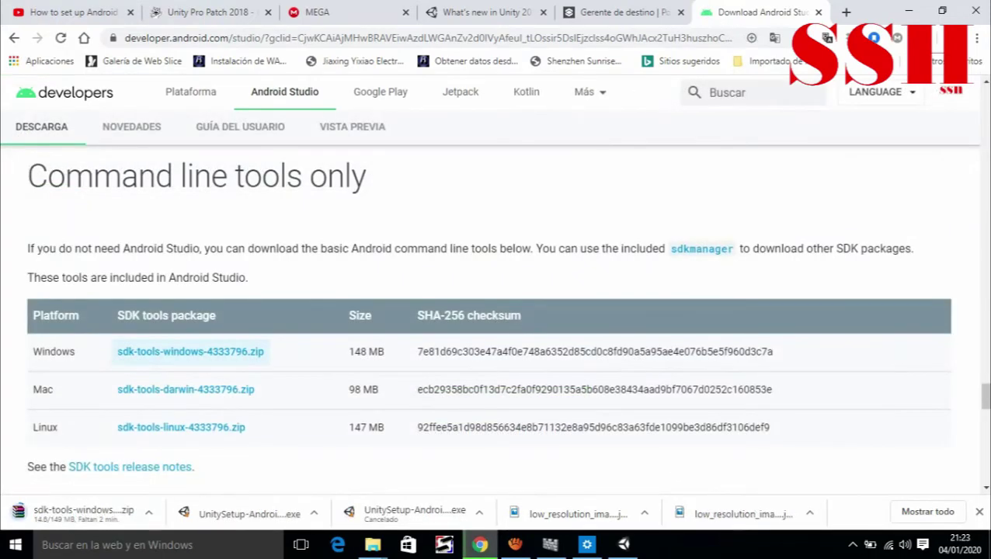
pyautogui.scroll(-1, 494, 294)
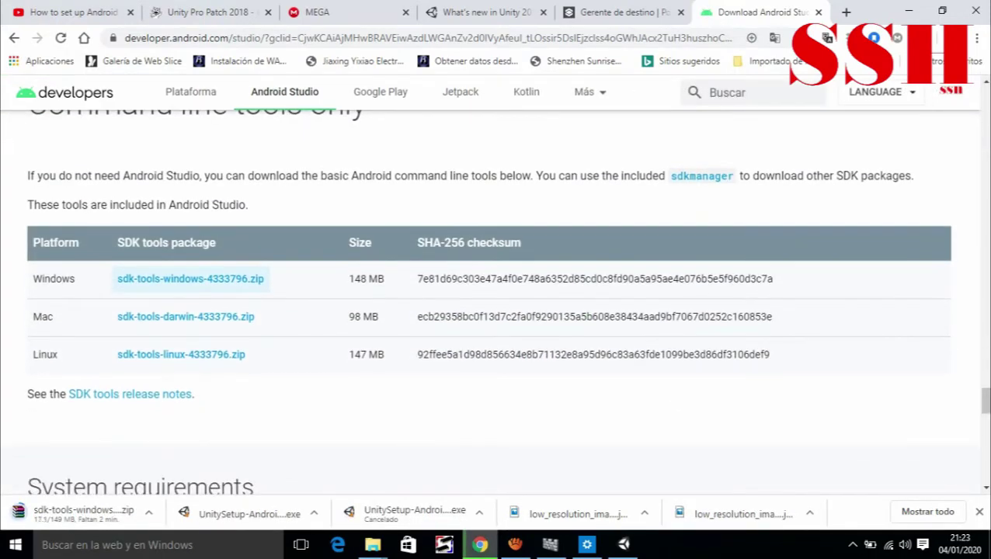
pyautogui.scroll(-3, 494, 295)
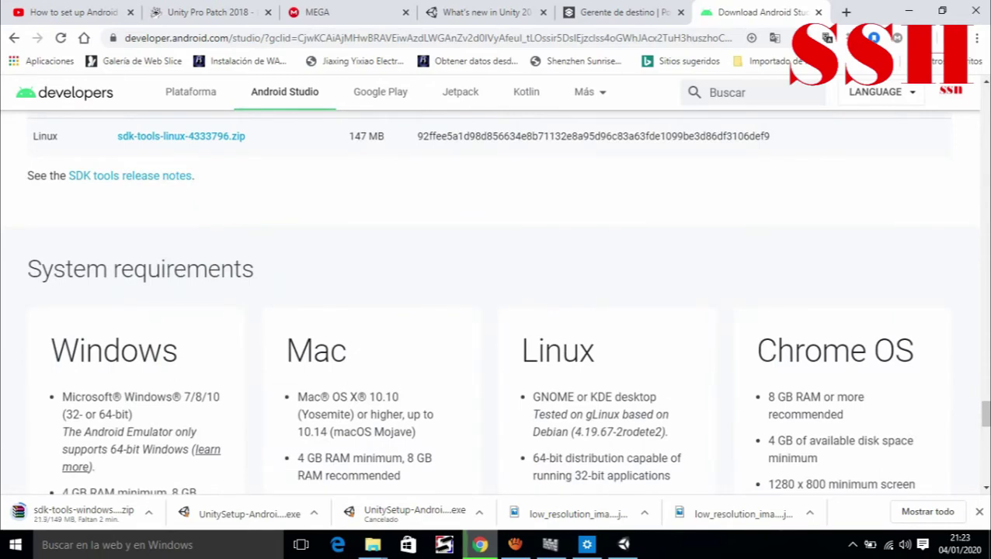
pyautogui.scroll(2, 493, 301)
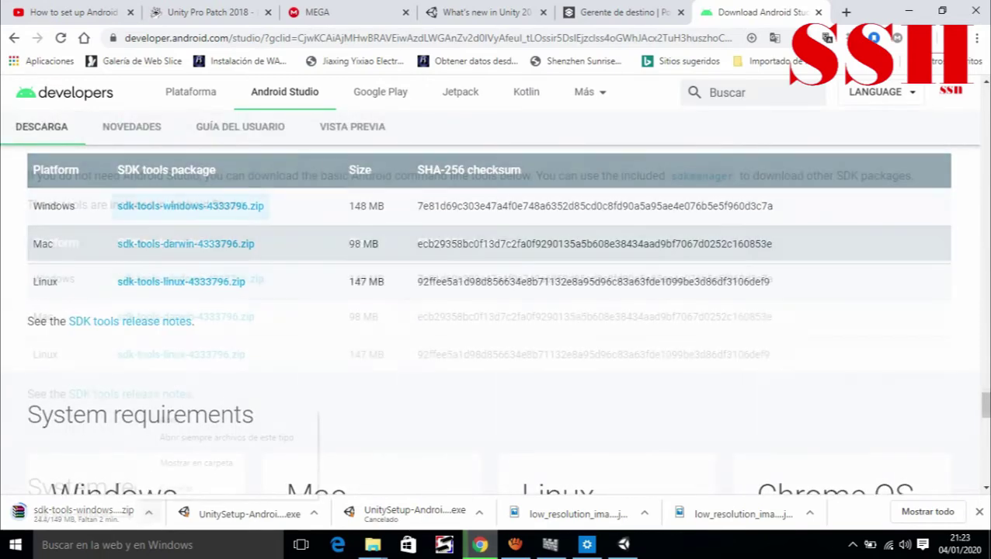
pyautogui.scroll(1, 493, 295)
# Step: Show the downloaded zip in its folder and extract it into a sdk-tools-windows-4333796 folder
pyautogui.click(148, 511)
pyautogui.click(194, 460)
pyautogui.rightClick(225, 193)
pyautogui.click(324, 265)
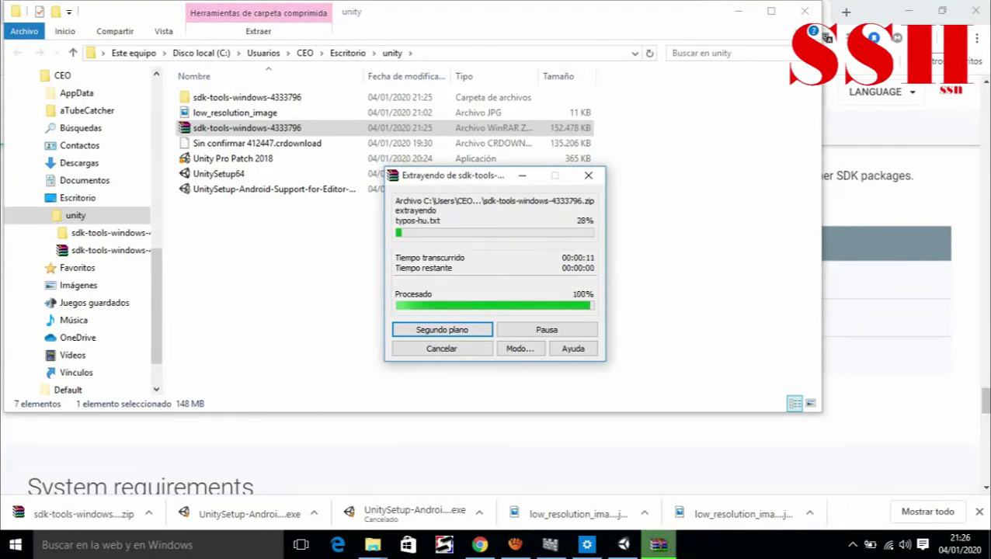
# Step: Check the extracted sdk-tools-windows-4333796\tools folder, then return to the unity folder
pyautogui.doubleClick(247, 97)
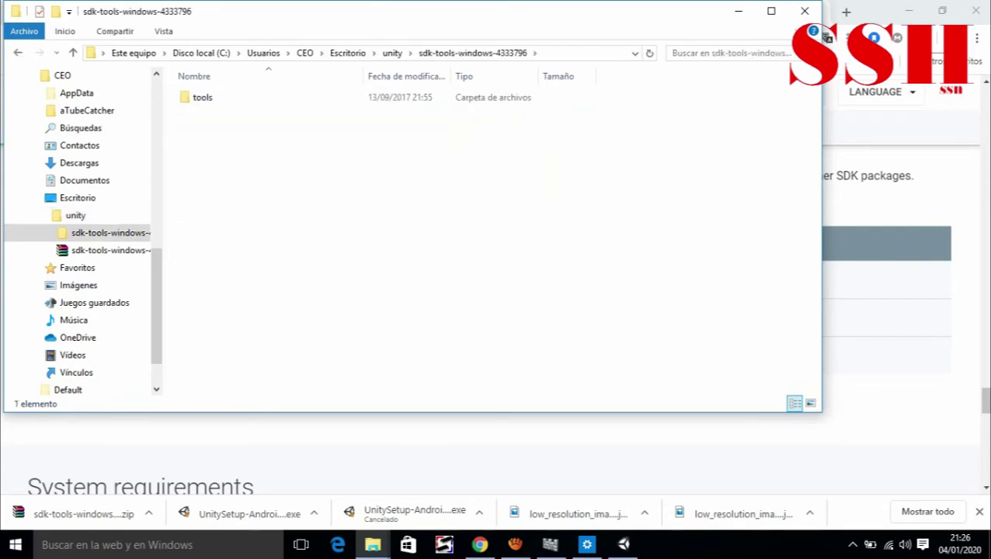
pyautogui.doubleClick(247, 97)
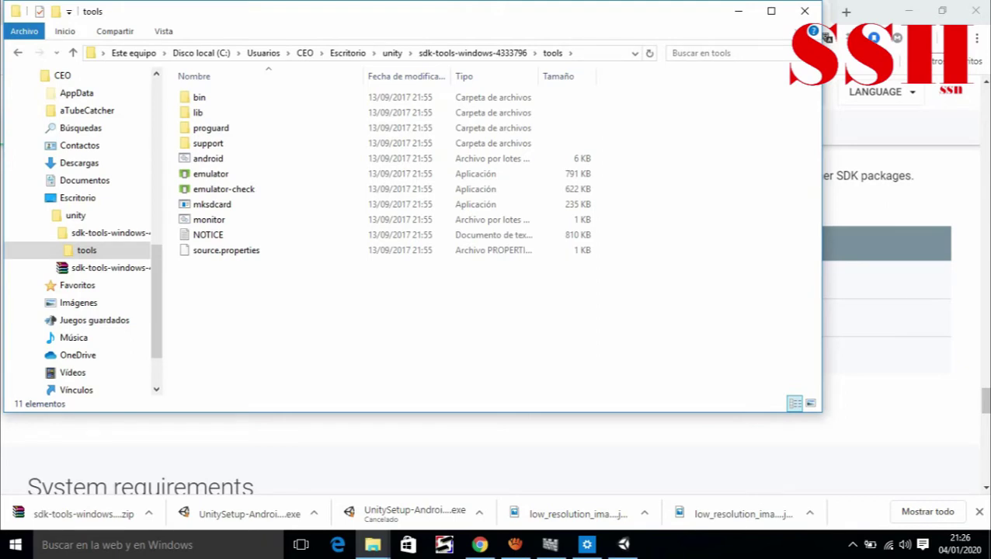
pyautogui.click(393, 53)
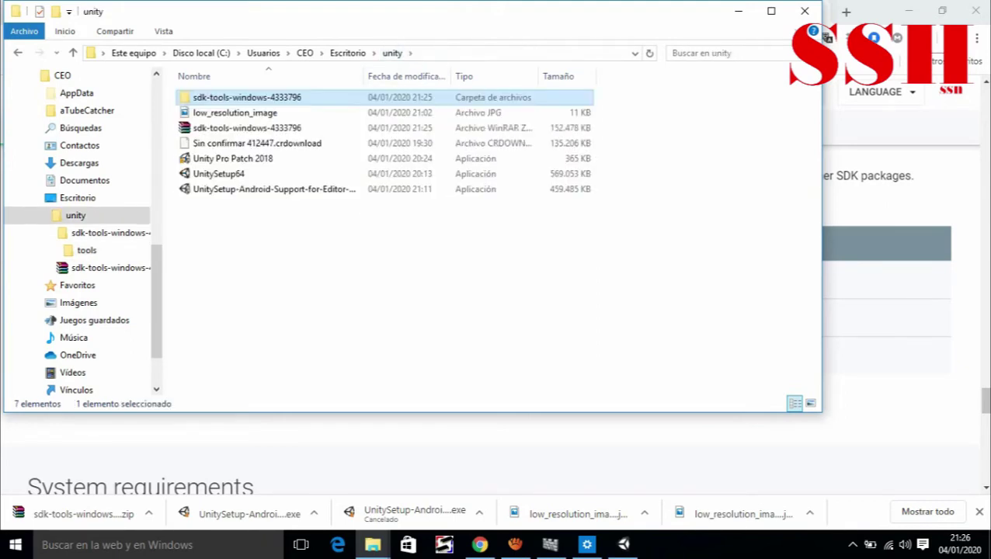
# Step: Copy the SDK tools zip into Documentos\UNITY and extract it into sdk-tools-windows-4333796 there
pyautogui.rightClick(245, 129)
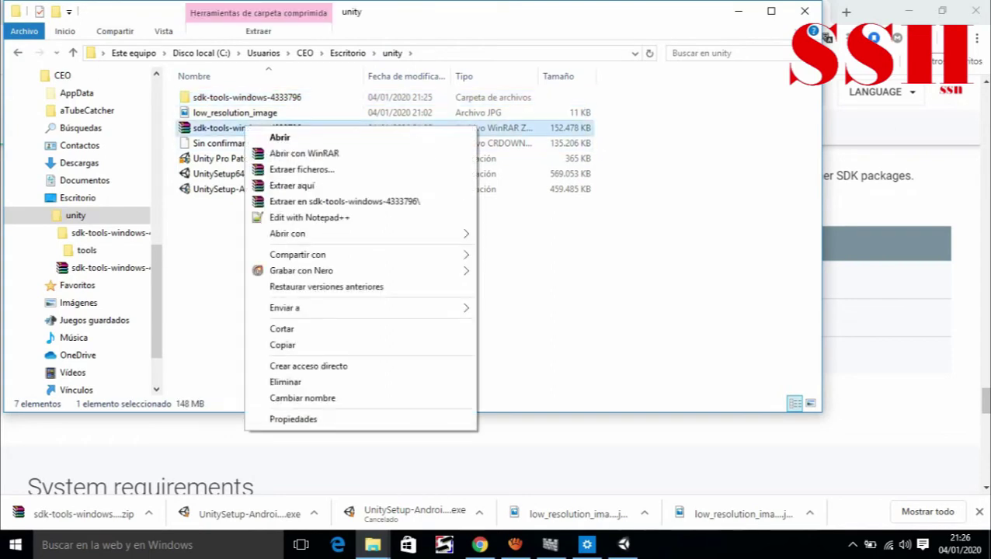
pyautogui.click(282, 344)
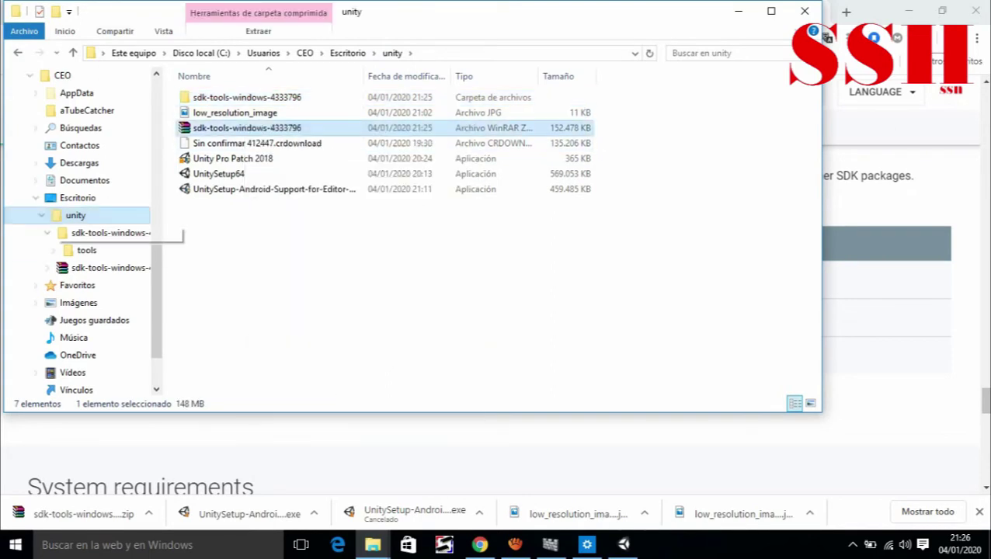
pyautogui.click(85, 180)
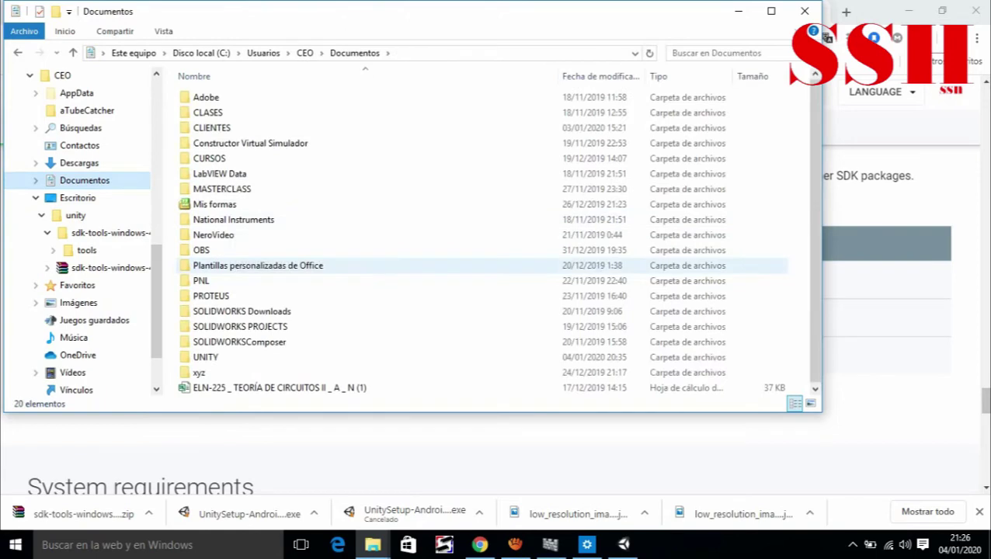
pyautogui.doubleClick(205, 358)
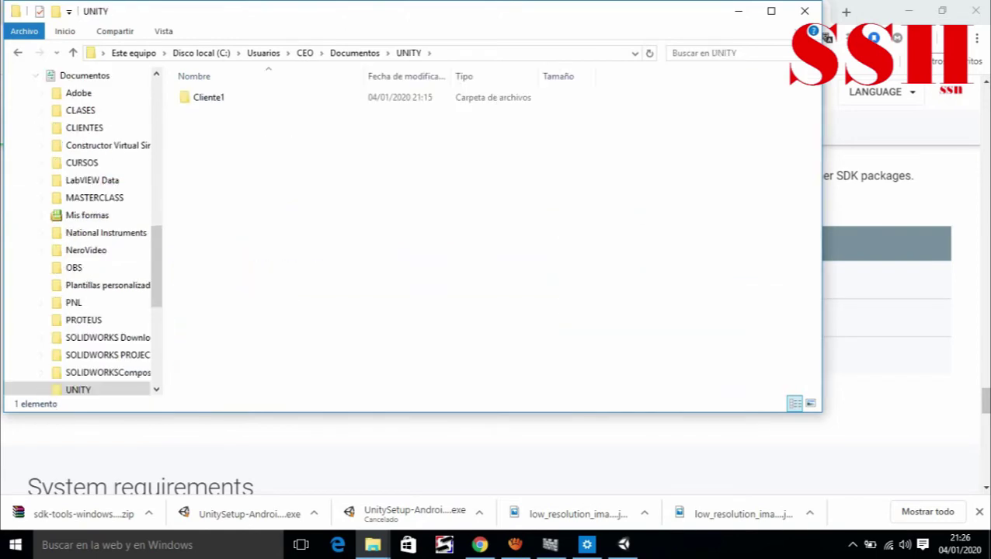
pyautogui.rightClick(208, 127)
pyautogui.click(233, 230)
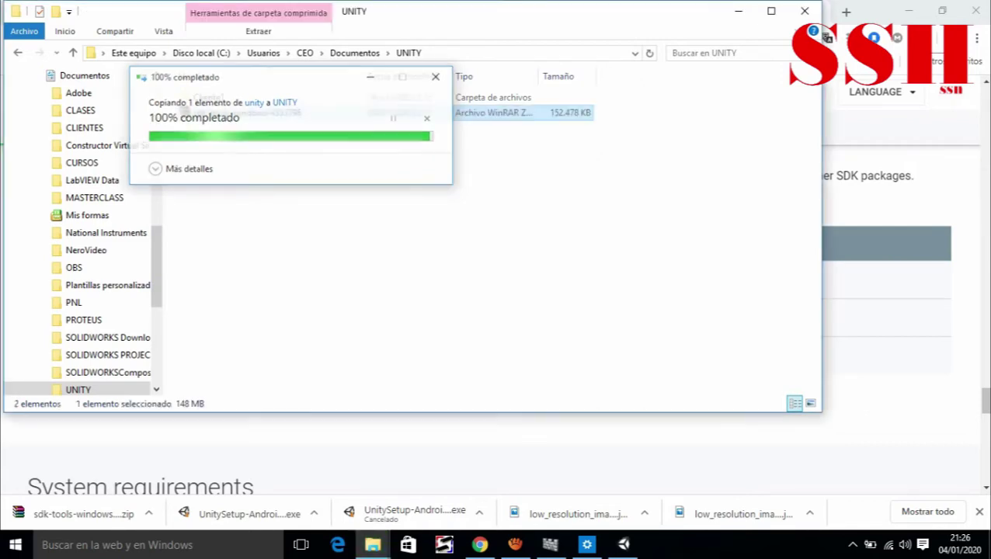
pyautogui.rightClick(214, 112)
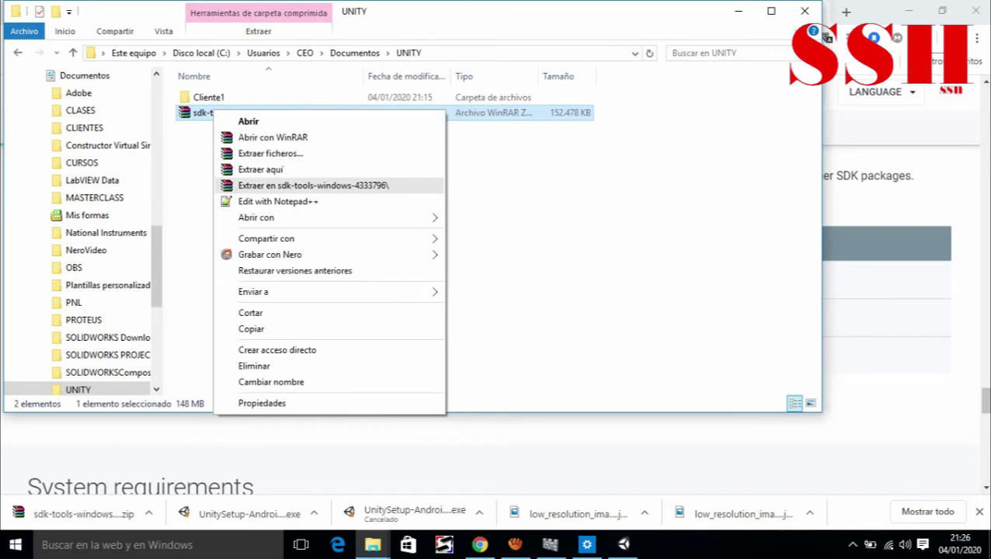
pyautogui.click(313, 186)
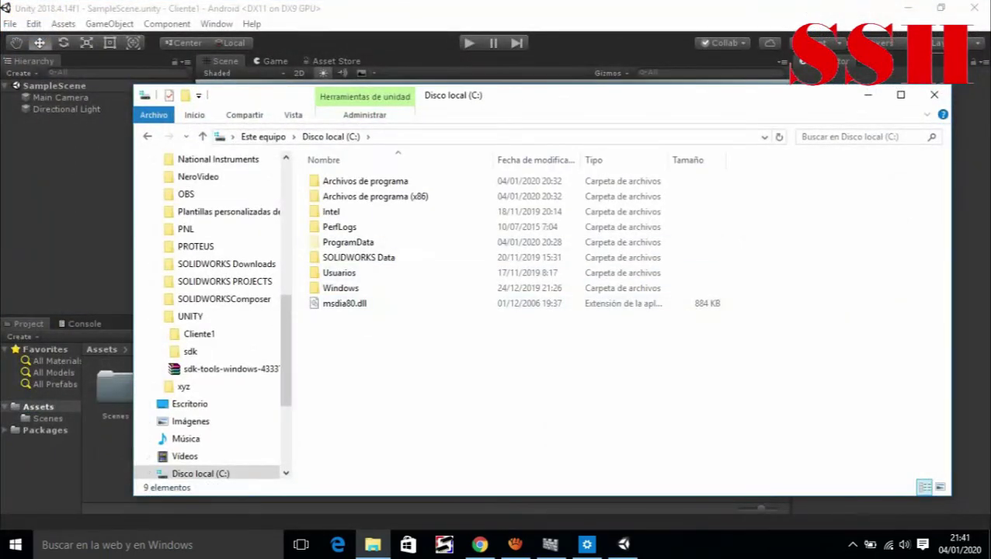
# Step: Create an Android folder on drive C: with an android-sdk folder inside it
pyautogui.rightClick(372, 164)
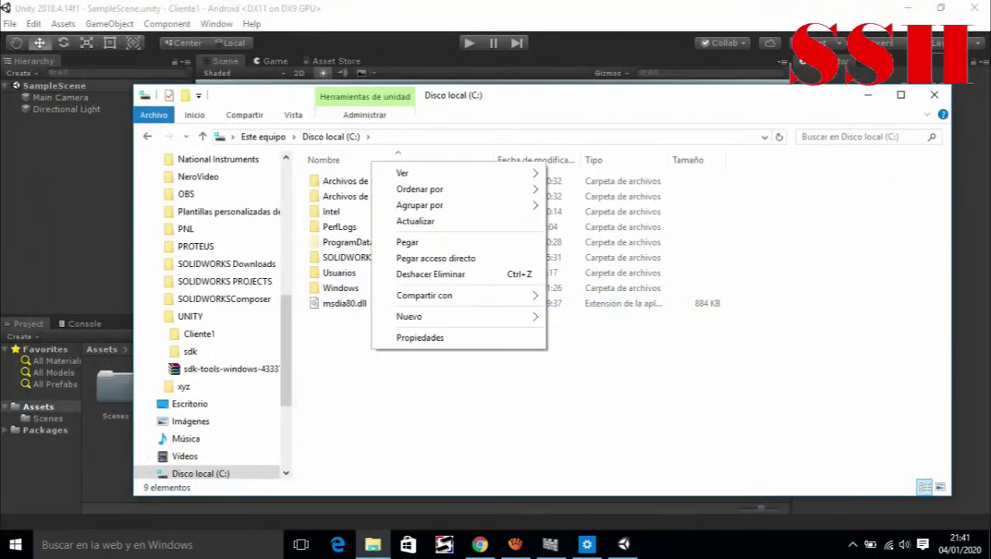
pyautogui.moveTo(419, 316)
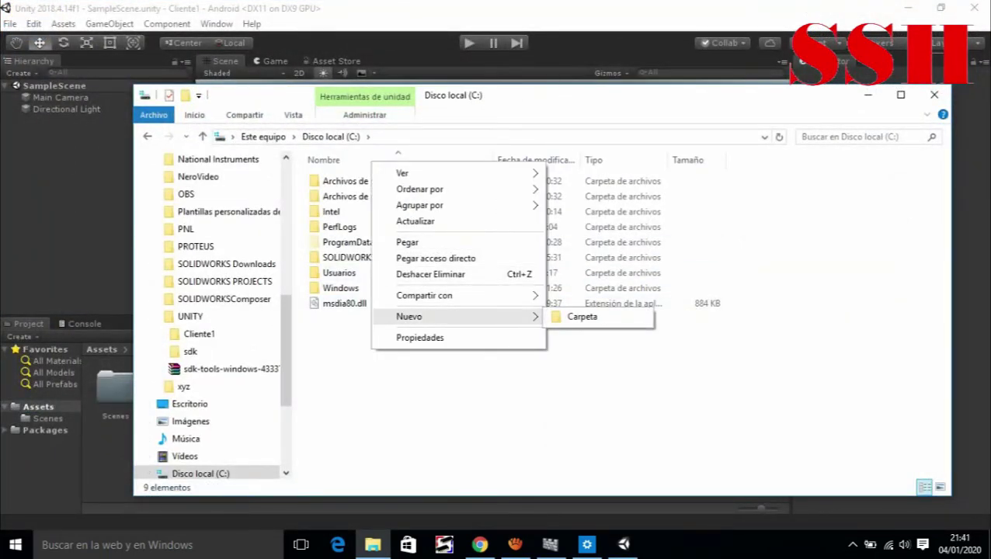
pyautogui.click(582, 317)
pyautogui.write('Android')
pyautogui.press('Return')
pyautogui.press('Return')
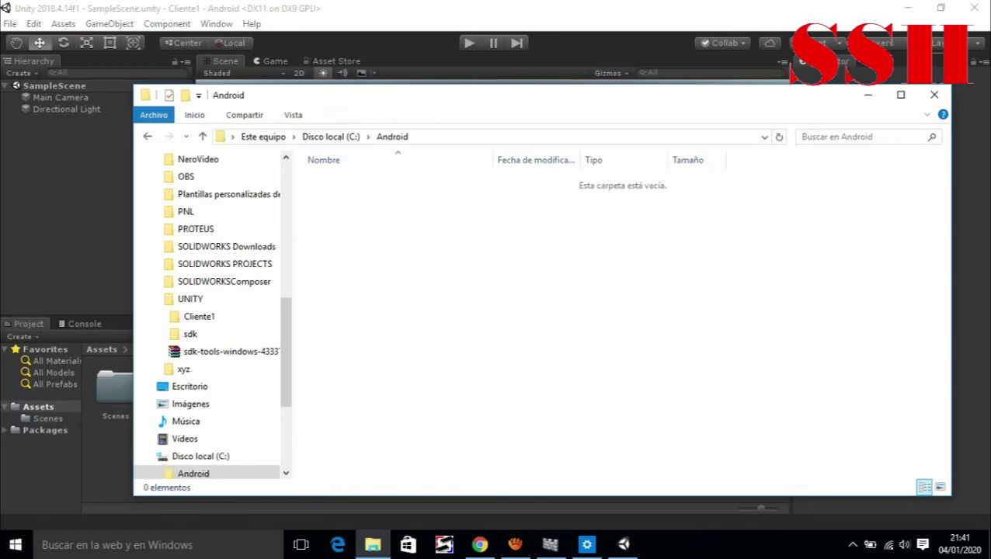
pyautogui.rightClick(362, 209)
pyautogui.click(592, 142)
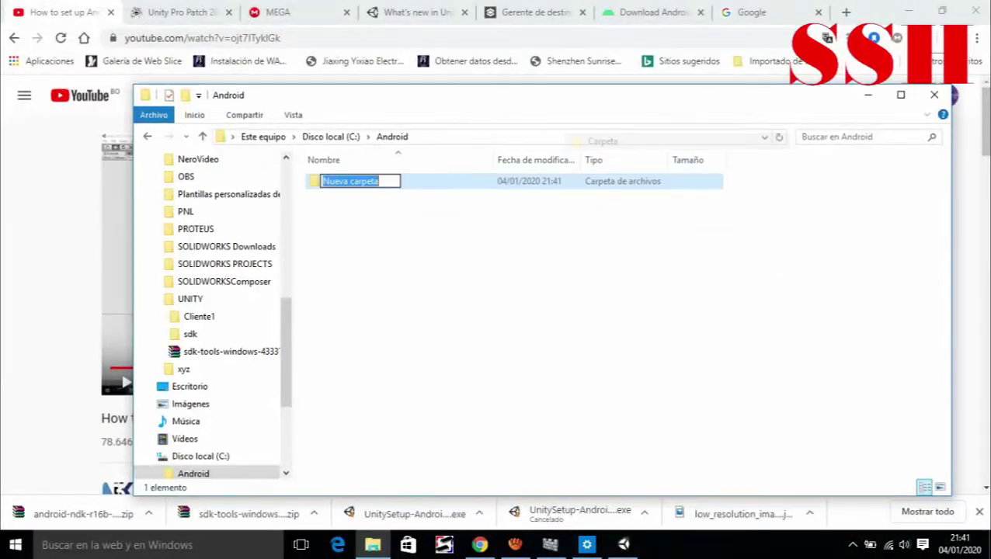
pyautogui.write('android-sdk')
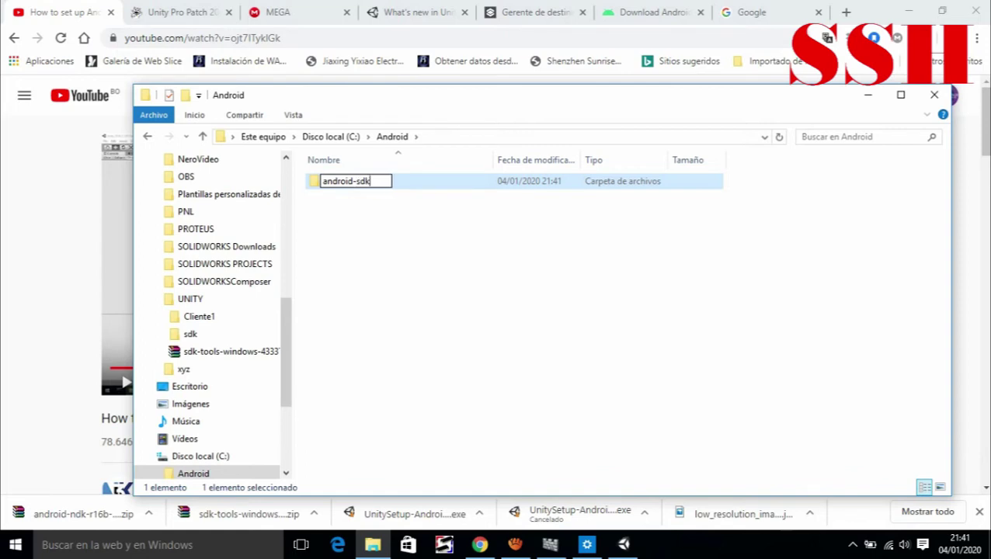
pyautogui.press('Return')
pyautogui.press('Return')
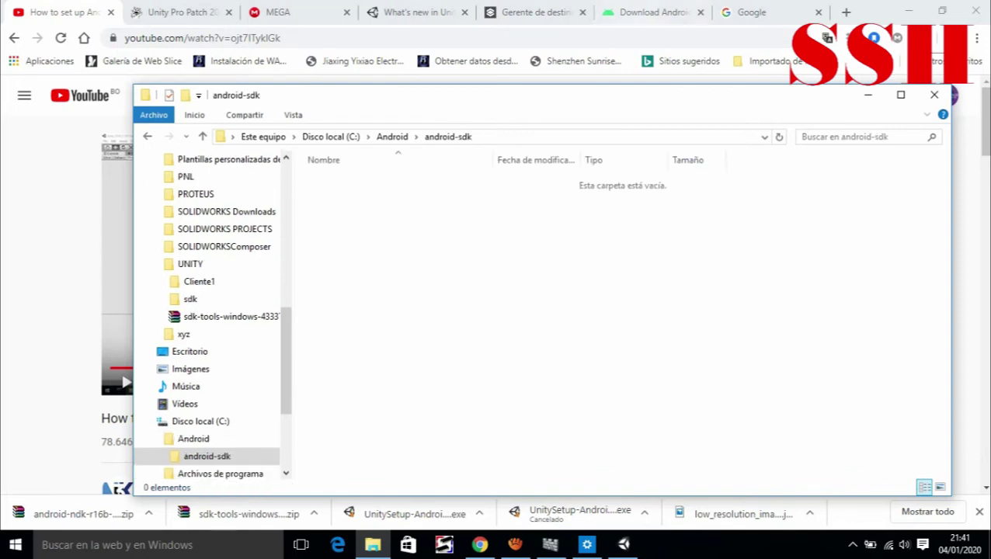
# Step: Create an empty platform-tools folder inside C:\Android\android-sdk
pyautogui.rightClick(525, 264)
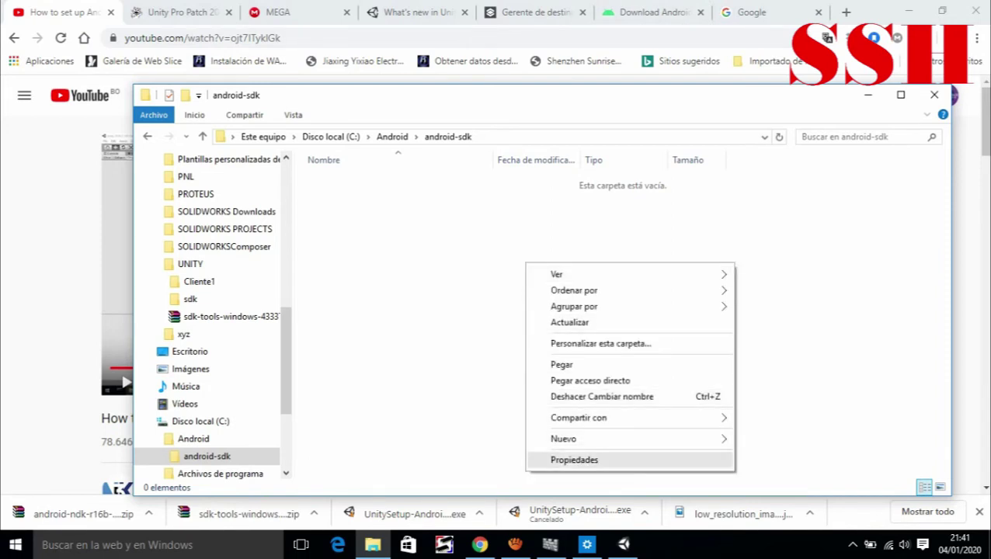
pyautogui.moveTo(563, 438)
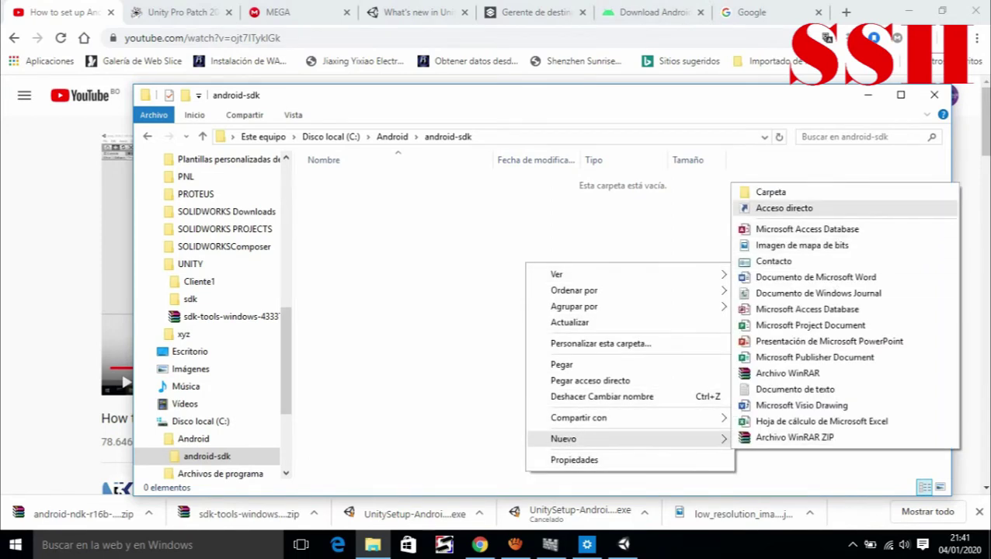
pyautogui.click(769, 192)
pyautogui.write('platform-tools')
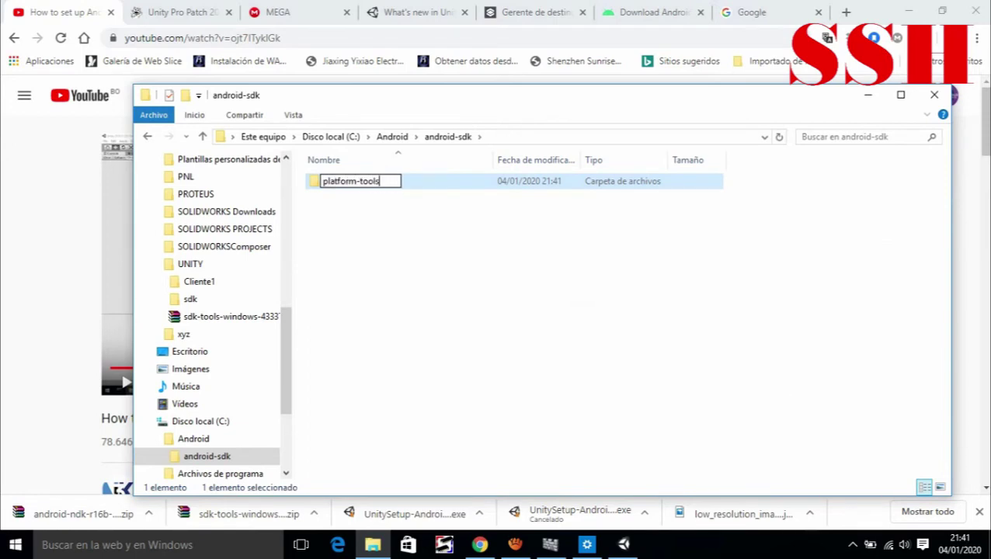
pyautogui.press('Return')
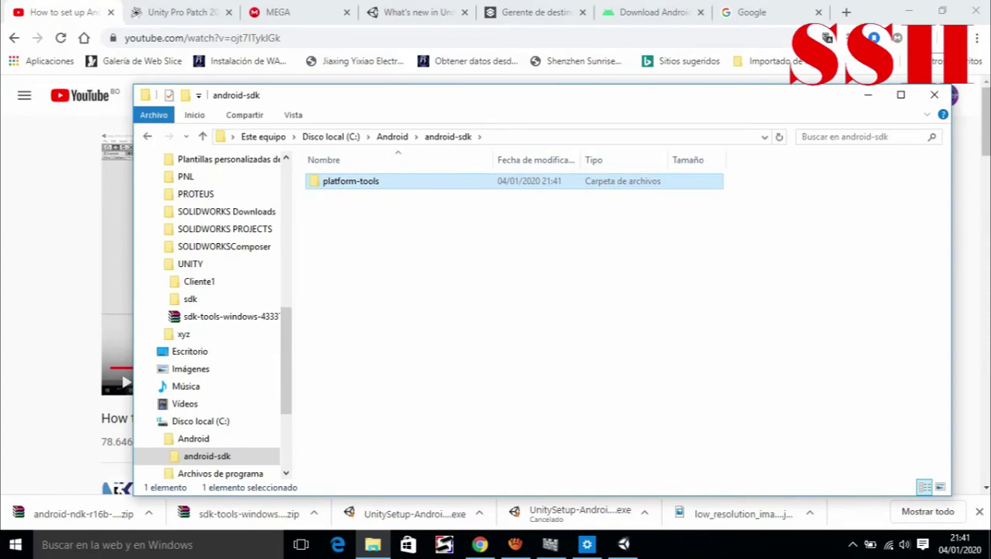
# Step: Copy the sdk folder from Documents\UNITY
pyautogui.scroll(5, 194, 218)
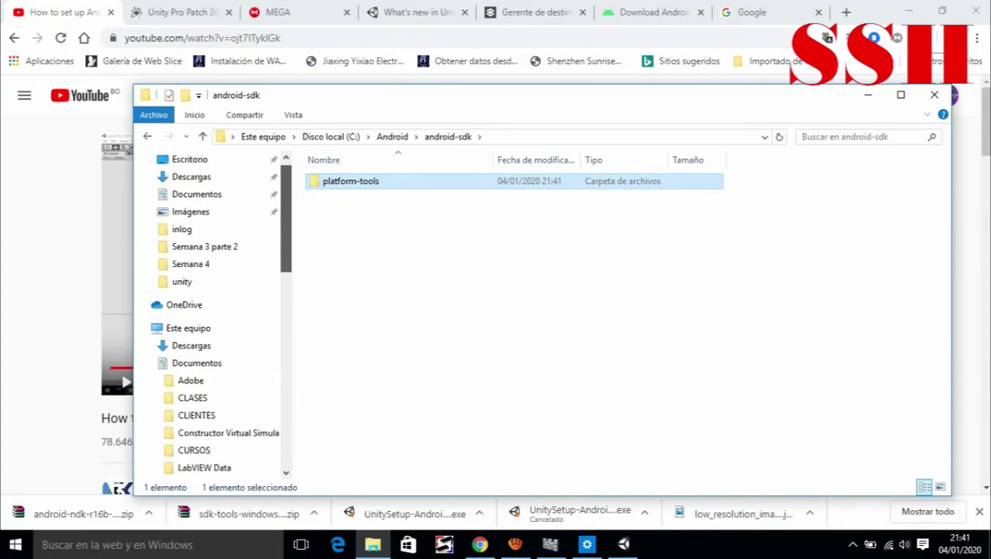
pyautogui.scroll(2, 194, 218)
pyautogui.scroll(1, 194, 217)
pyautogui.click(196, 218)
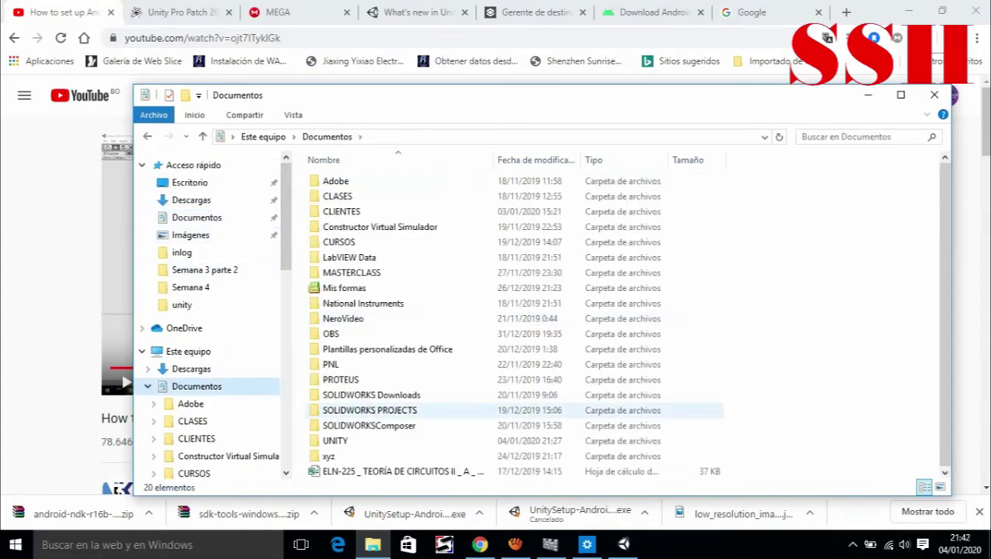
pyautogui.doubleClick(365, 423)
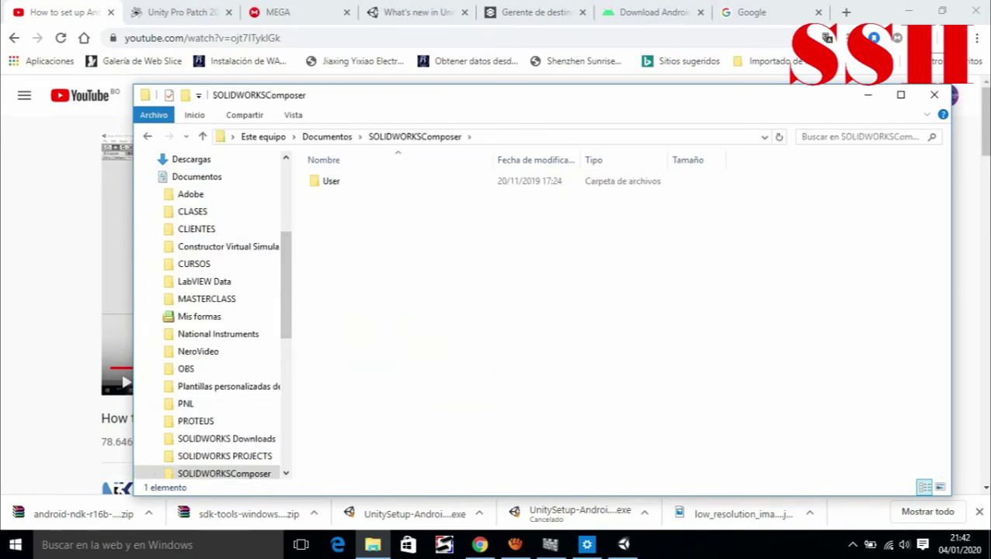
pyautogui.click(327, 135)
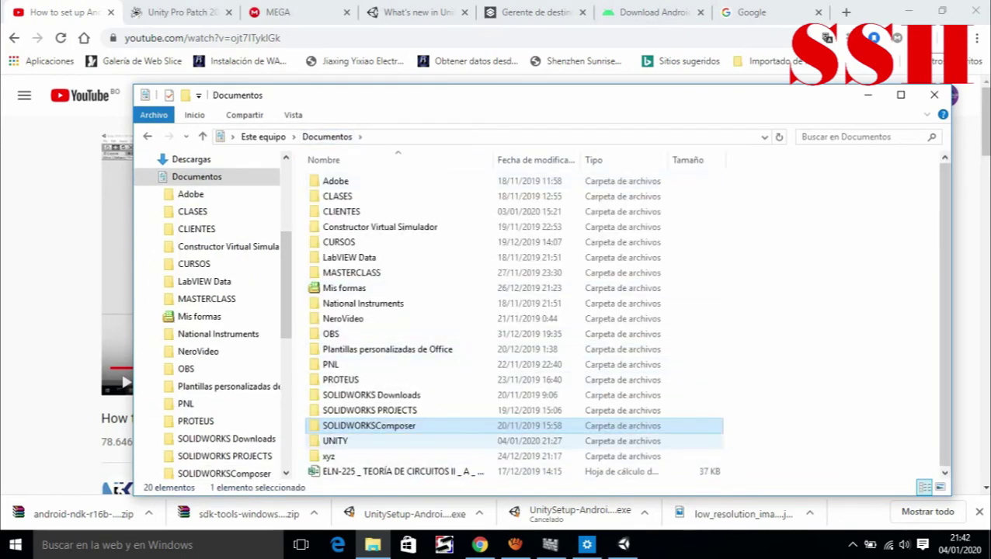
pyautogui.doubleClick(334, 440)
pyautogui.click(329, 195)
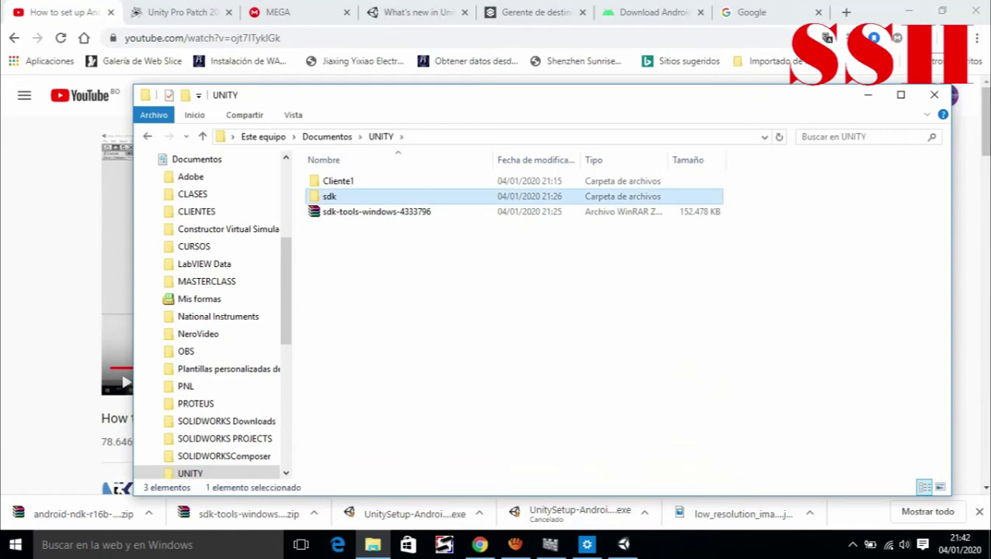
pyautogui.rightClick(332, 195)
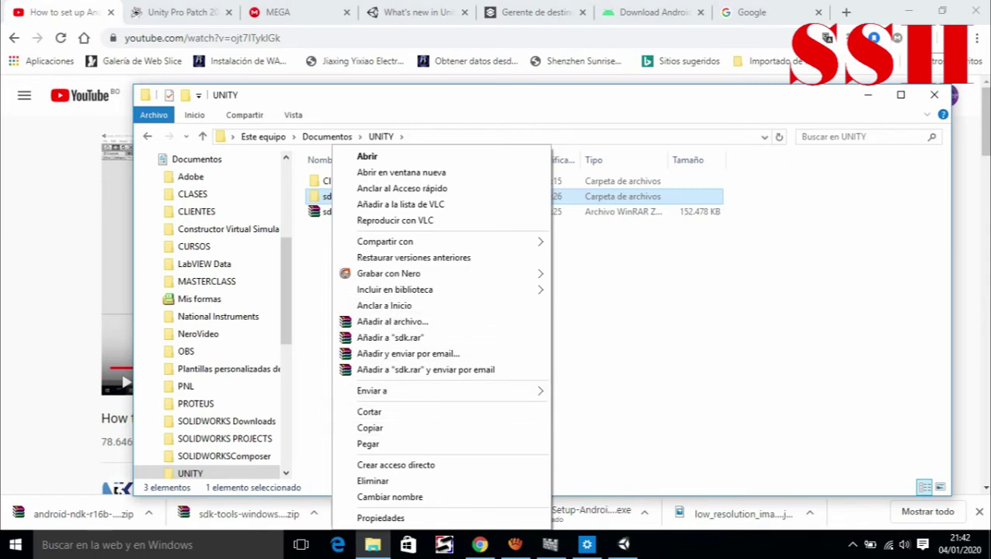
pyautogui.click(621, 349)
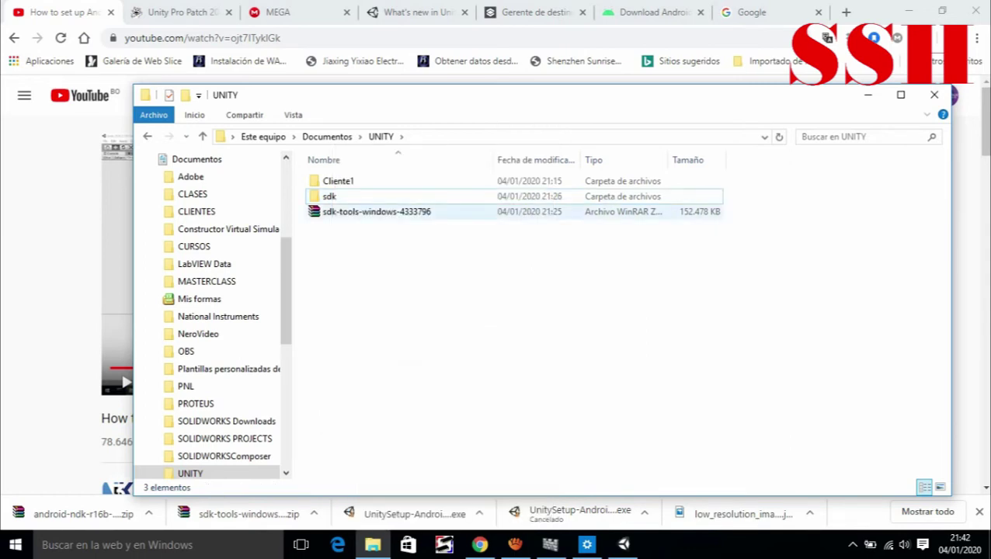
pyautogui.rightClick(342, 199)
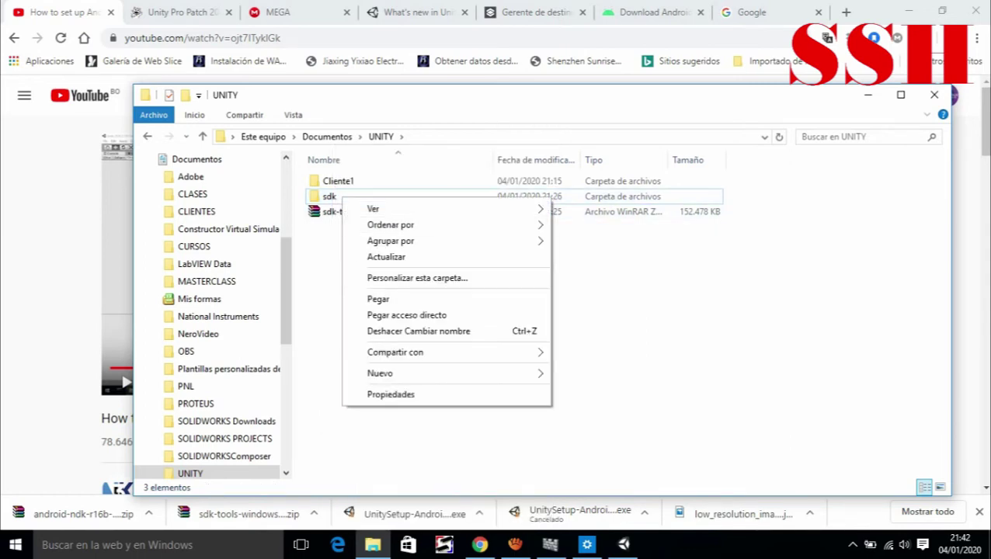
pyautogui.rightClick(331, 197)
pyautogui.click(369, 428)
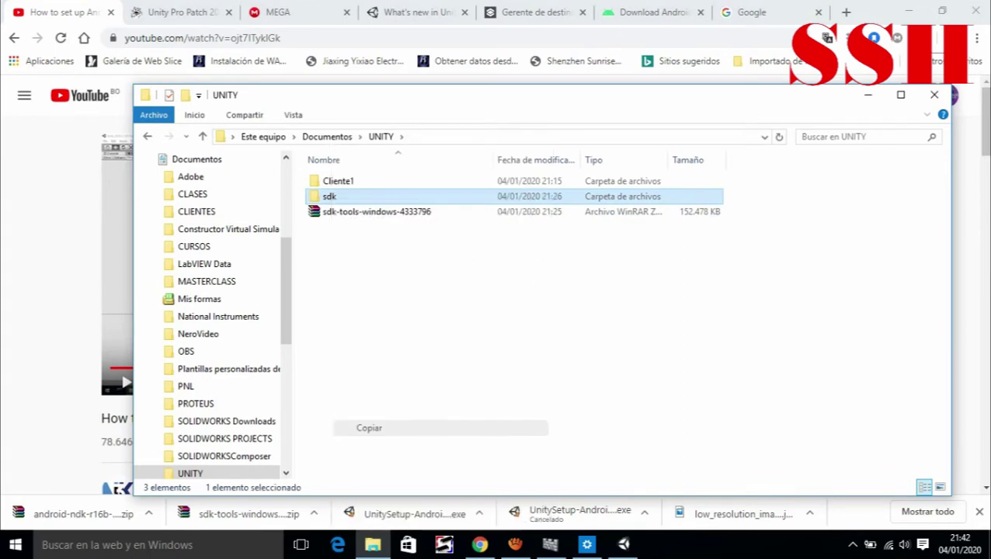
# Step: Paste the sdk folder into C:\Android\android-sdk and recall the sdkmanager command in Command Prompt
pyautogui.scroll(5, 190, 234)
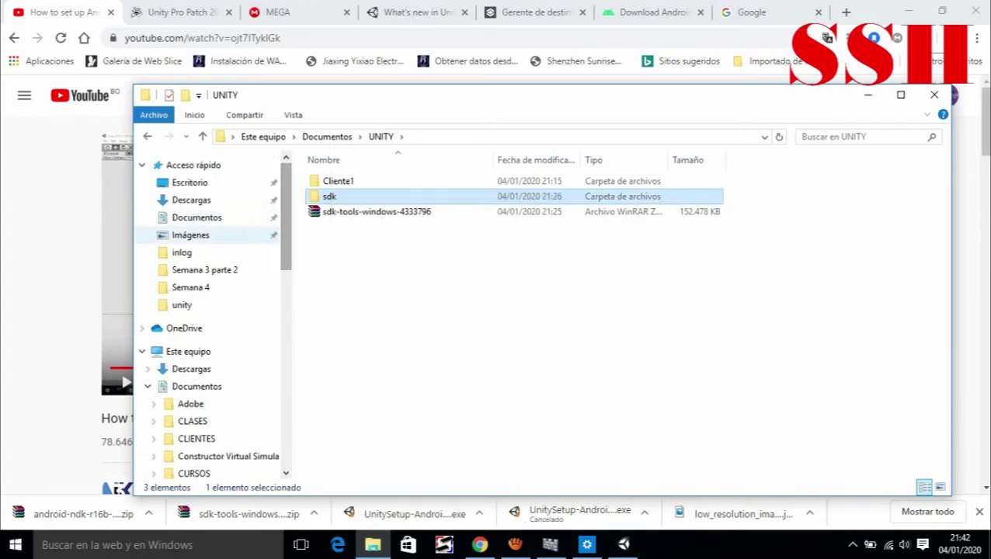
pyautogui.click(188, 351)
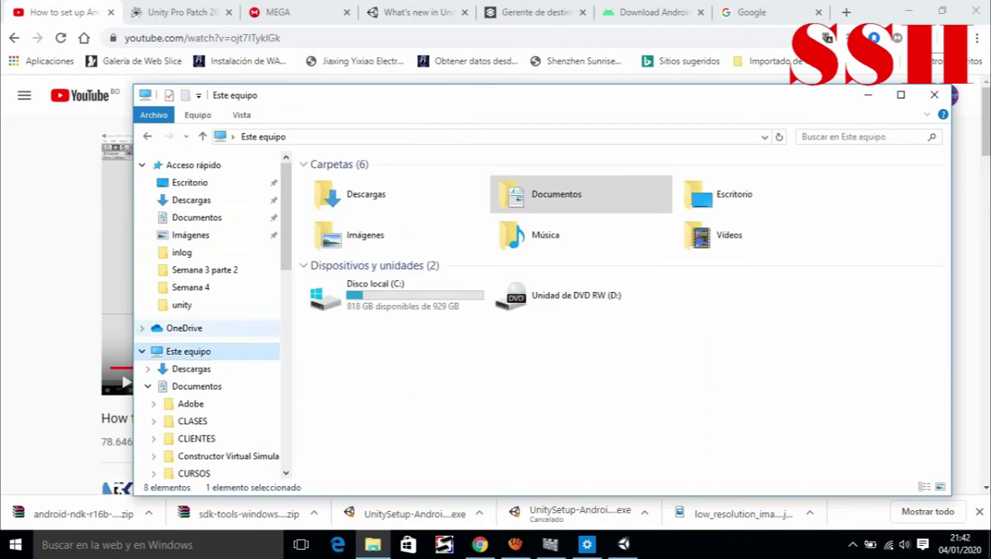
pyautogui.doubleClick(349, 289)
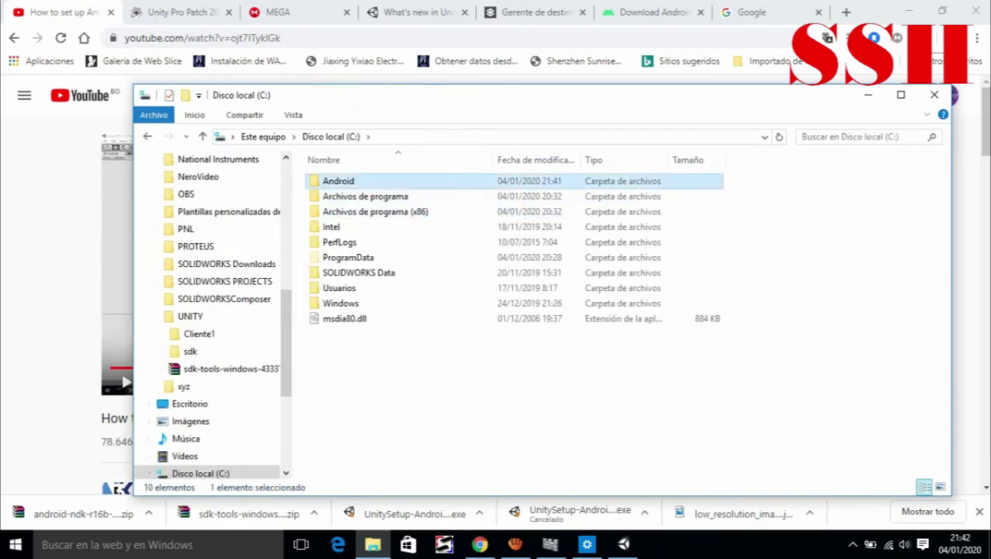
pyautogui.doubleClick(337, 180)
pyautogui.doubleClick(342, 180)
pyautogui.click(349, 180)
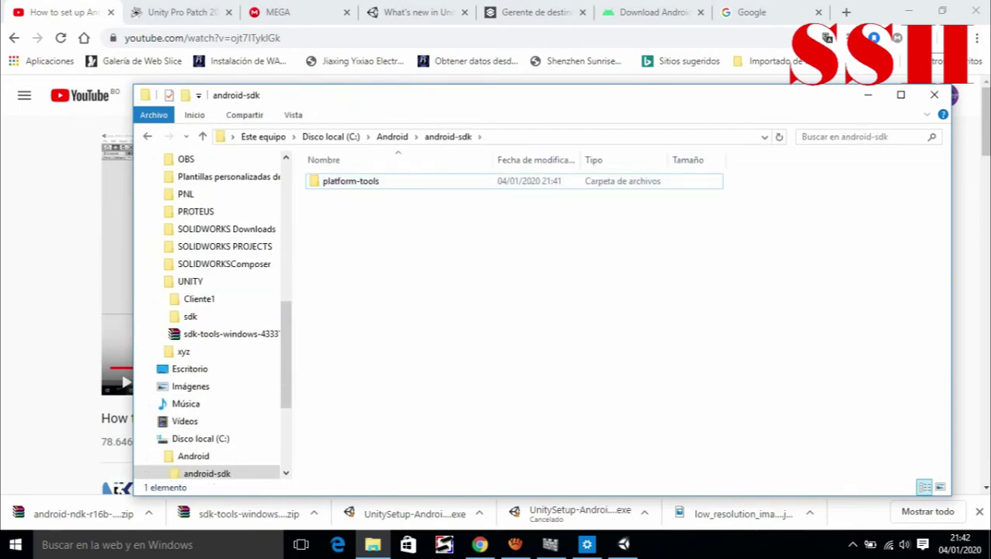
pyautogui.rightClick(363, 201)
pyautogui.click(400, 305)
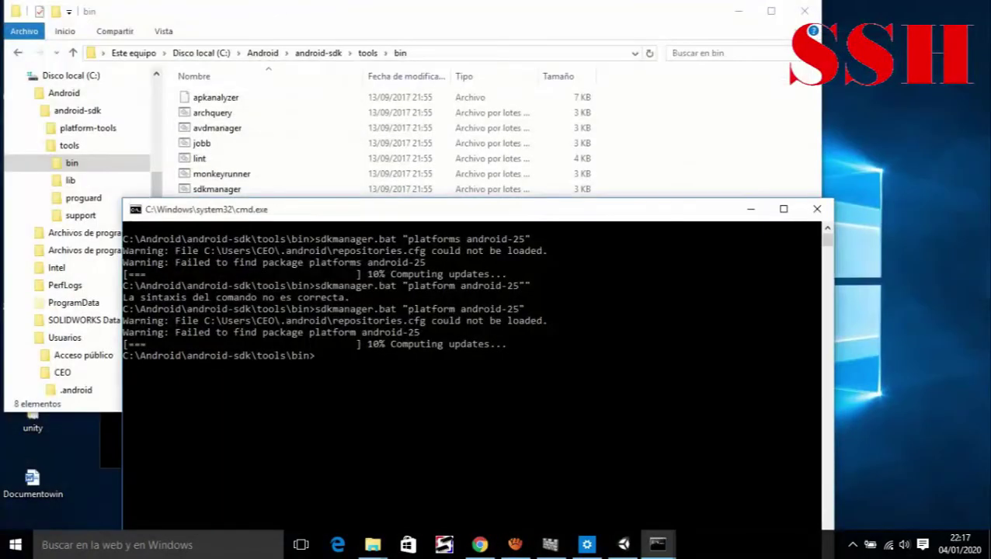
pyautogui.press('Up')
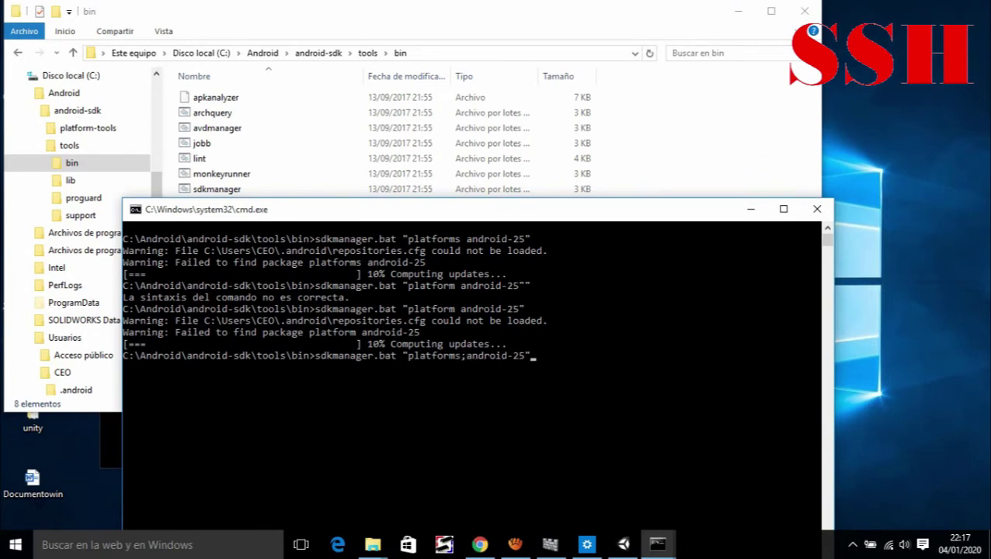
# Step: Run sdkmanager.bat "platforms;android-25" and accept the licence with y to start downloading
pyautogui.press('Return')
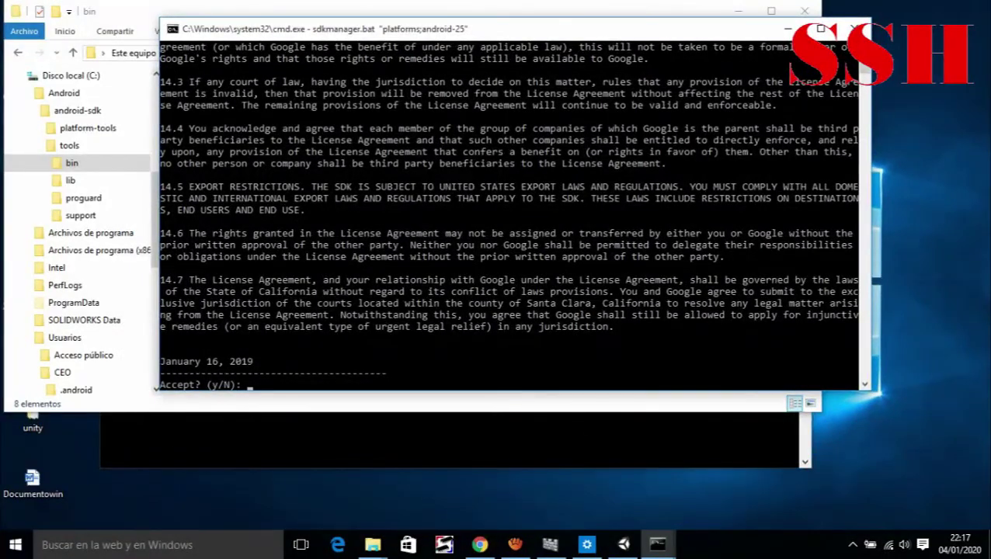
pyautogui.write('y')
pyautogui.press('Return')
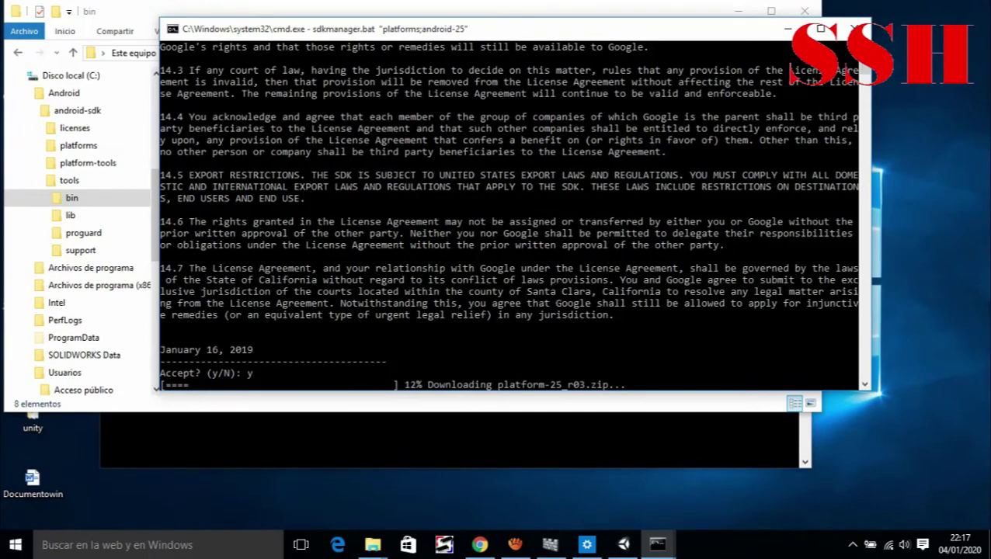
# Step: Move the Command Prompt window aside and bring File Explorer to the front
pyautogui.moveTo(544, 29); pyautogui.dragTo(474, 203)
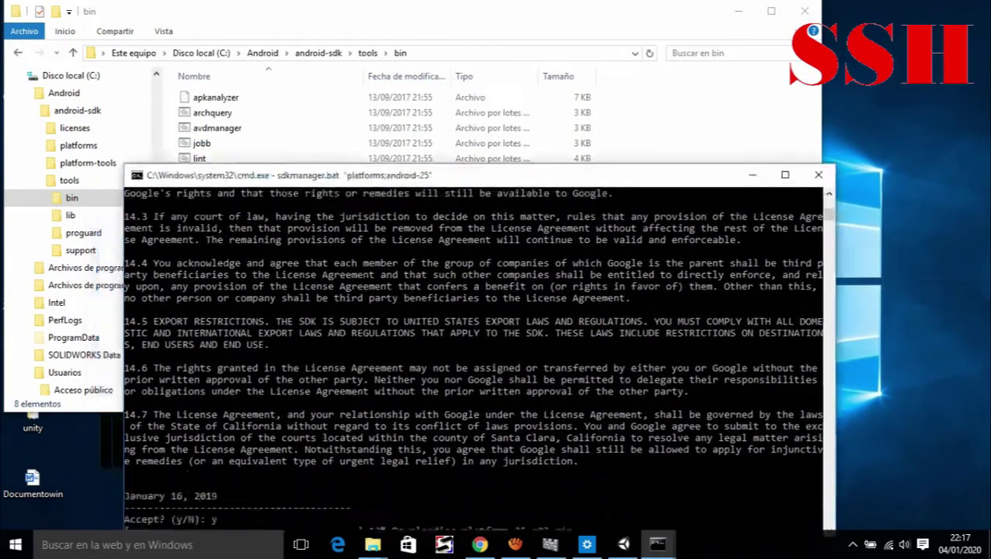
pyautogui.moveTo(474, 204); pyautogui.dragTo(514, 143)
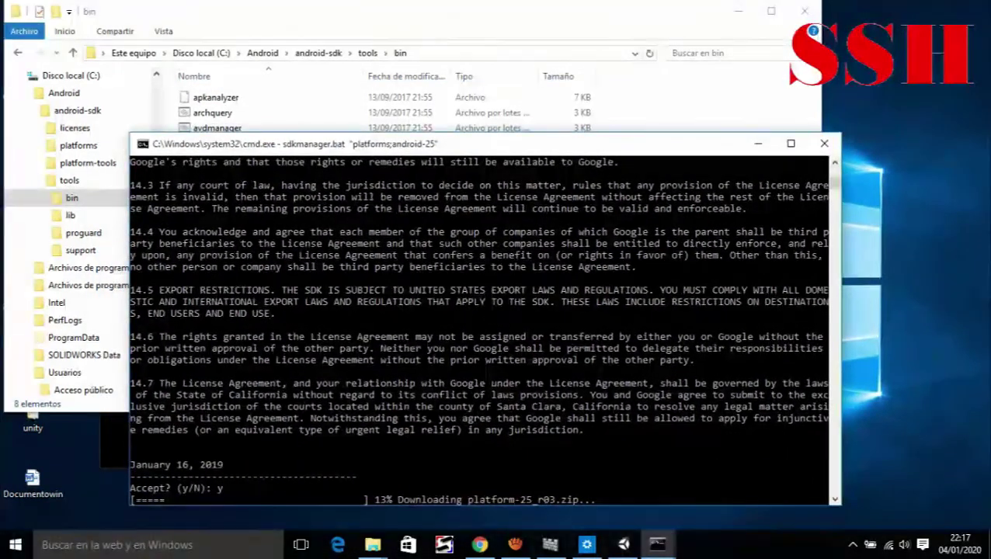
pyautogui.moveTo(514, 143); pyautogui.dragTo(519, 112)
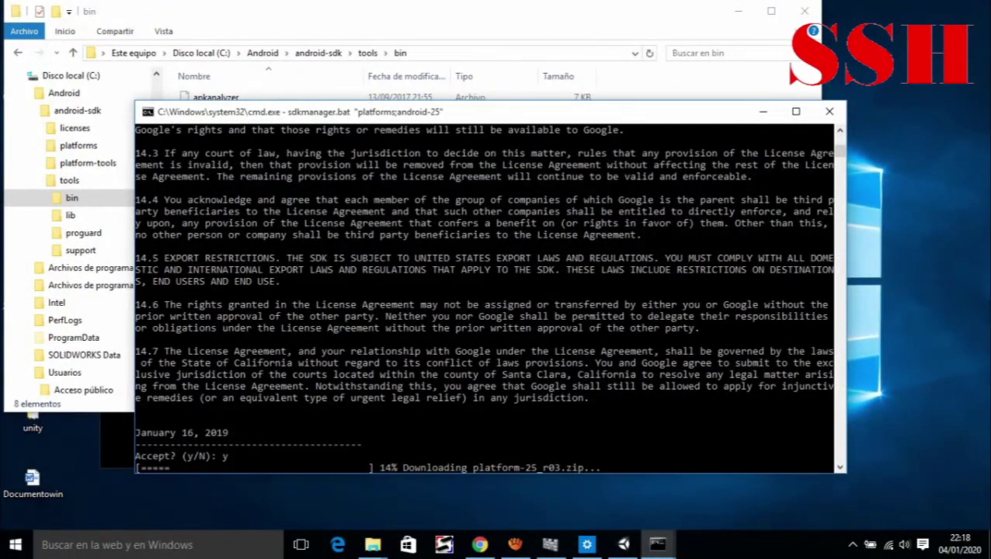
pyautogui.click(660, 91)
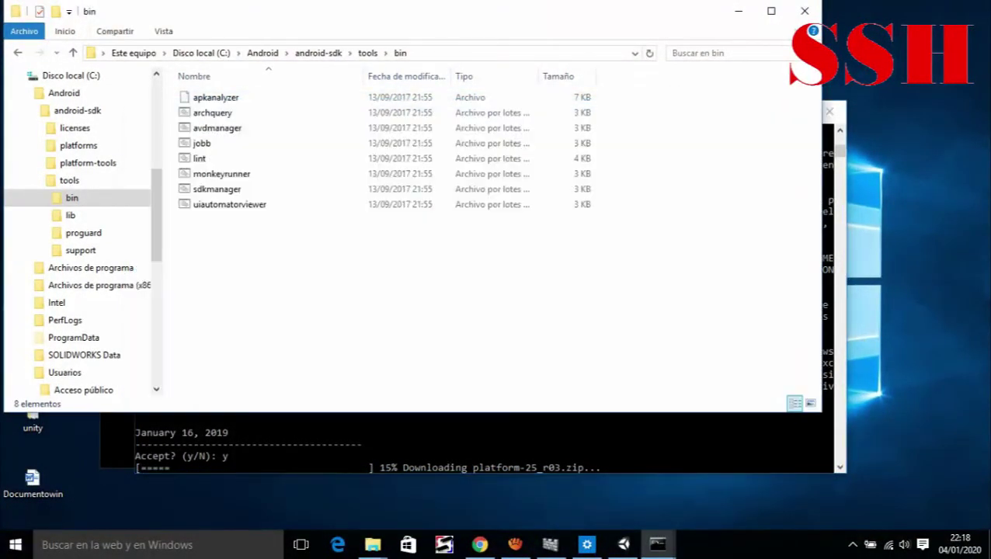
# Step: Go to C:\Android\android-sdk in File Explorer and check on the android-25 download
pyautogui.click(367, 53)
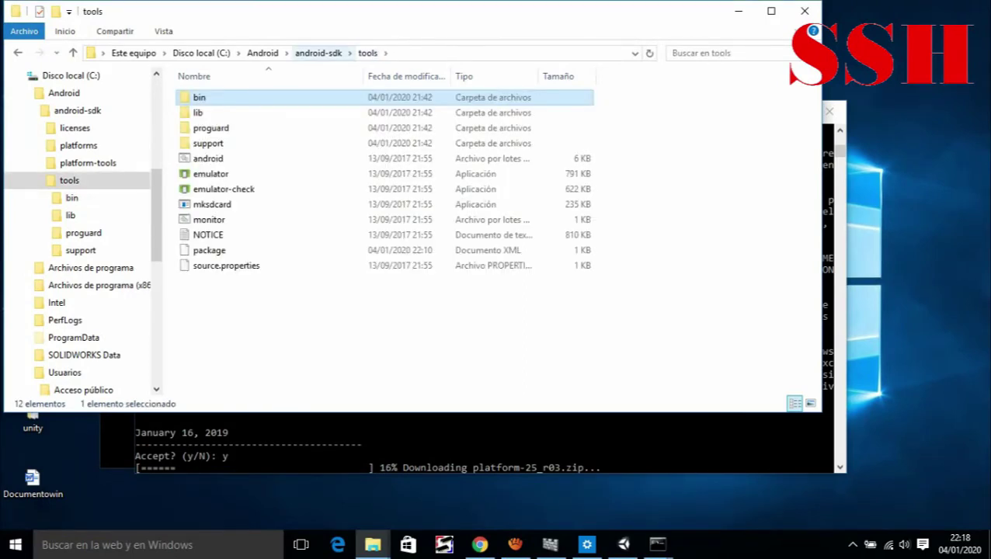
pyautogui.click(318, 53)
pyautogui.click(262, 53)
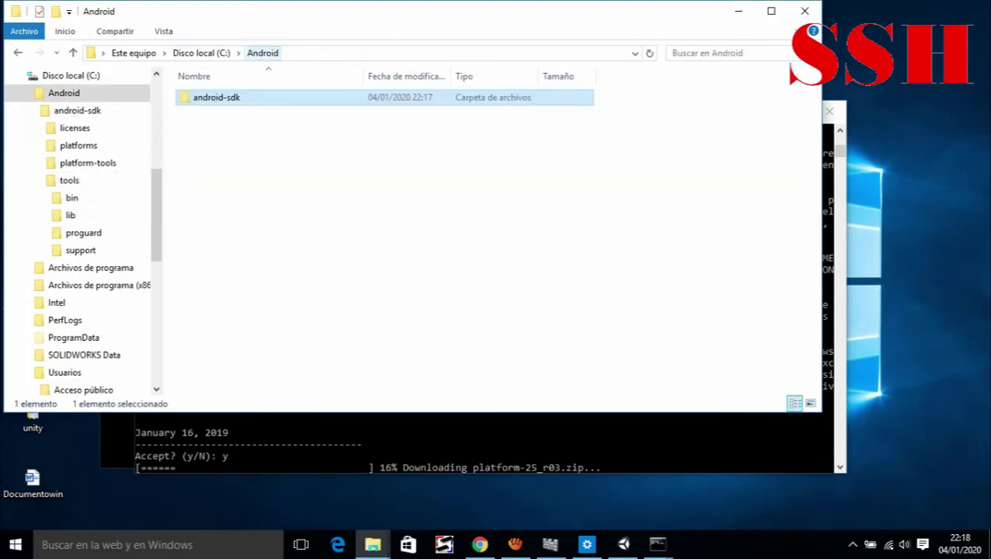
pyautogui.press('Return')
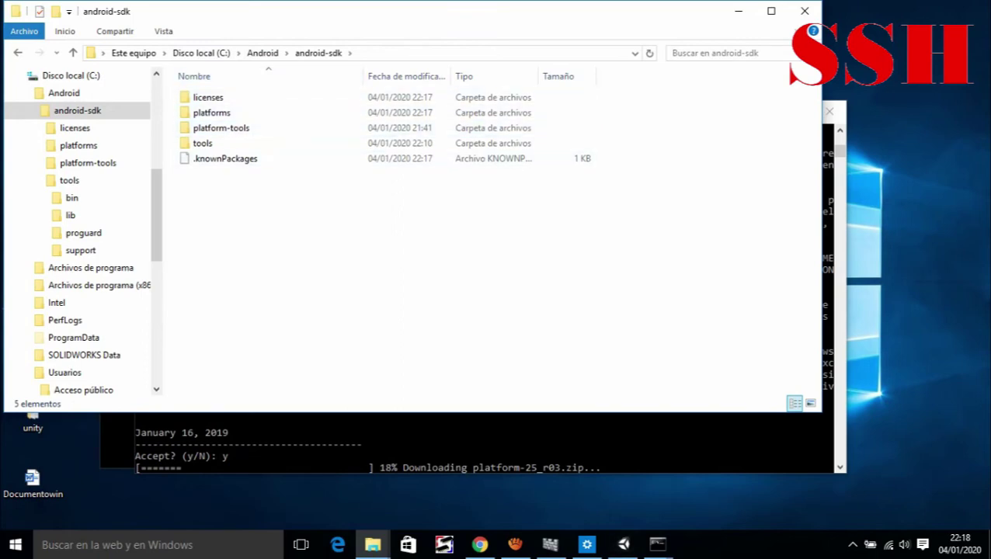
pyautogui.hotkey('alt', 'Tab')
pyautogui.moveTo(543, 112)
pyautogui.mouseDown()
pyautogui.moveTo(544, 169)
pyautogui.moveTo(532, 162)
pyautogui.mouseUp()
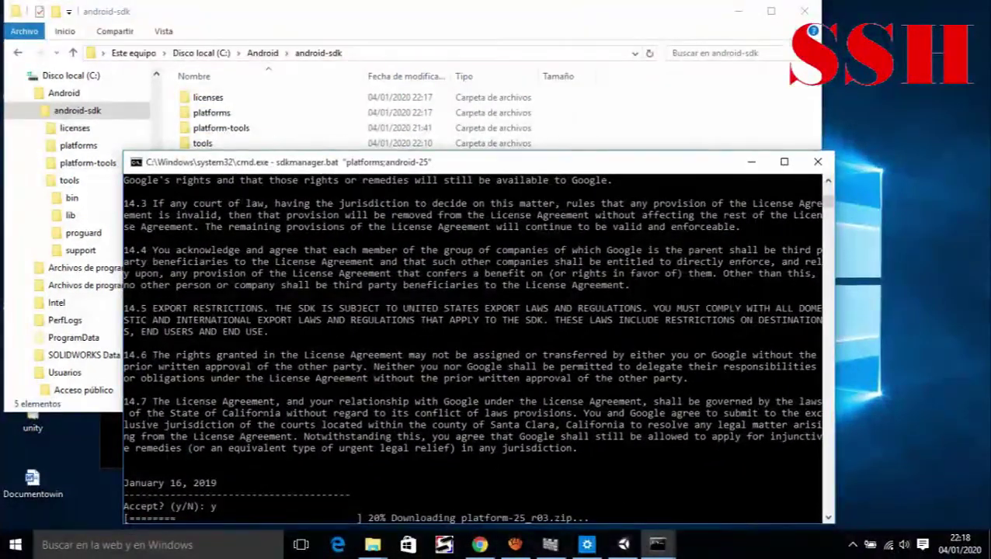
pyautogui.hotkey('alt', 'Tab')
pyautogui.hotkey('alt', 'Tab')
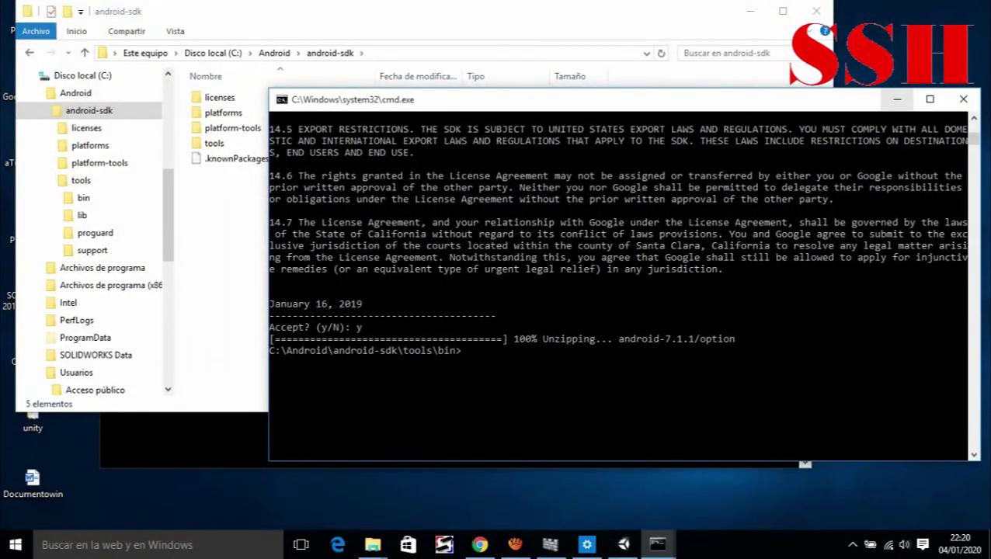
# Step: In Preferences > External Tools, set the Android SDK folder to C:/Android/android-sdk
pyautogui.click(896, 100)
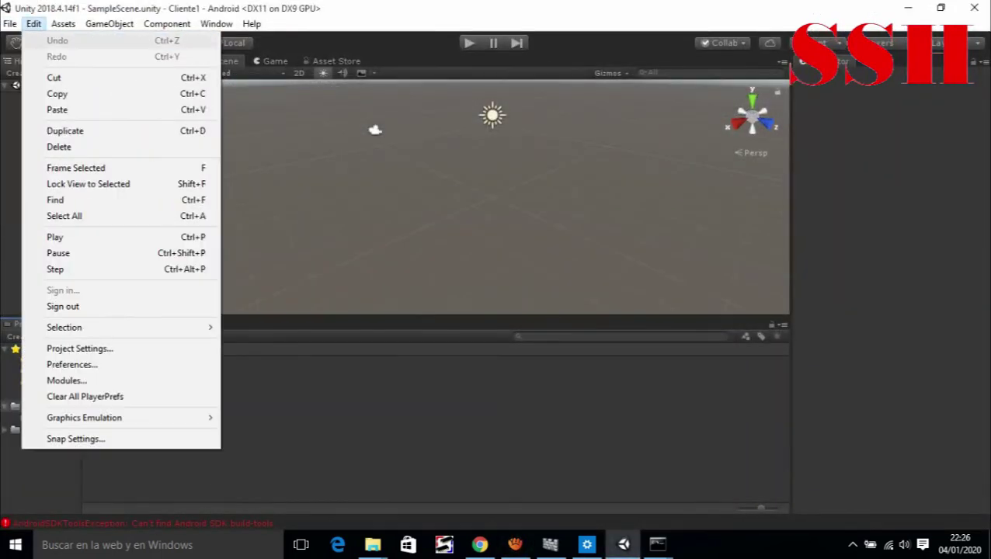
pyautogui.click(47, 364)
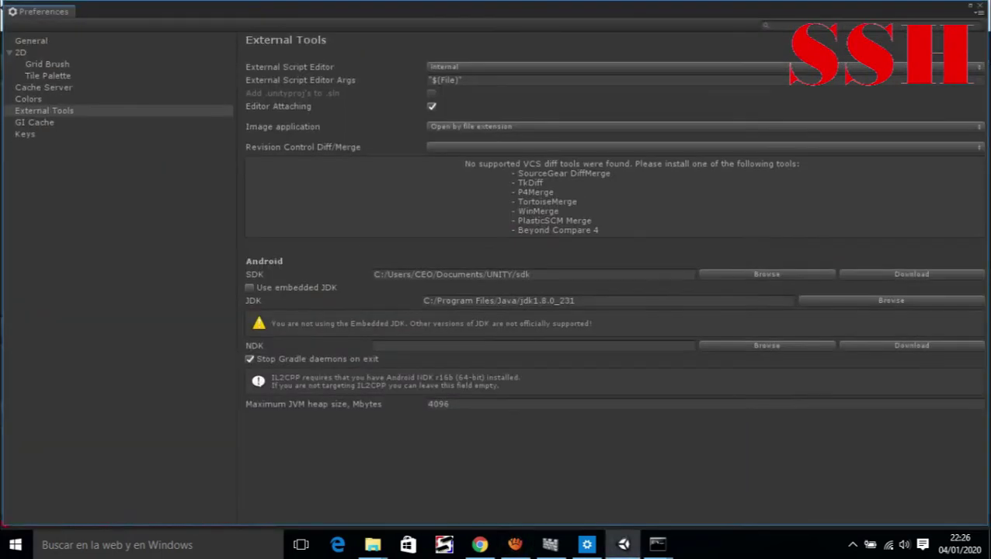
pyautogui.click(766, 274)
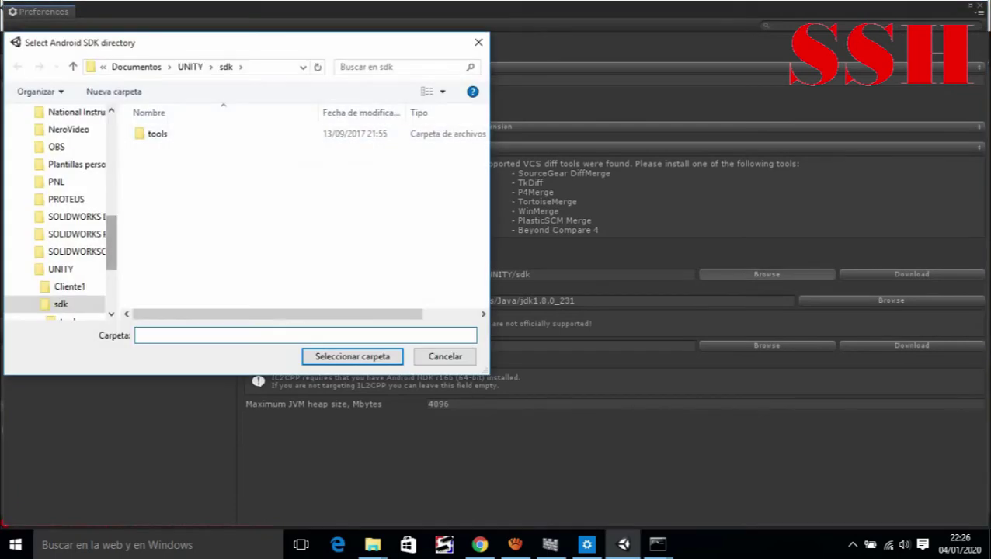
pyautogui.scroll(8, 62, 209)
pyautogui.scroll(3, 63, 210)
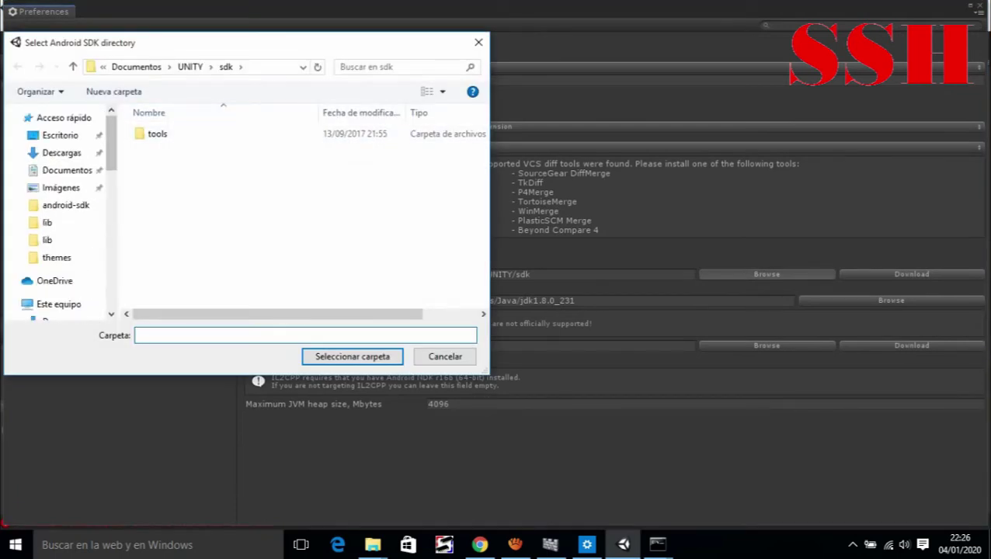
pyautogui.click(58, 303)
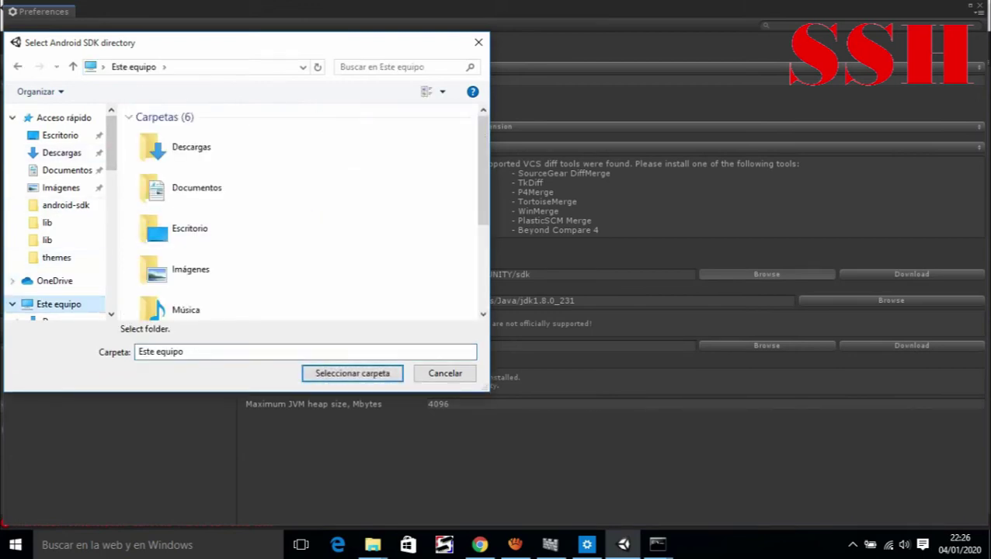
pyautogui.scroll(-3, 233, 218)
pyautogui.doubleClick(203, 247)
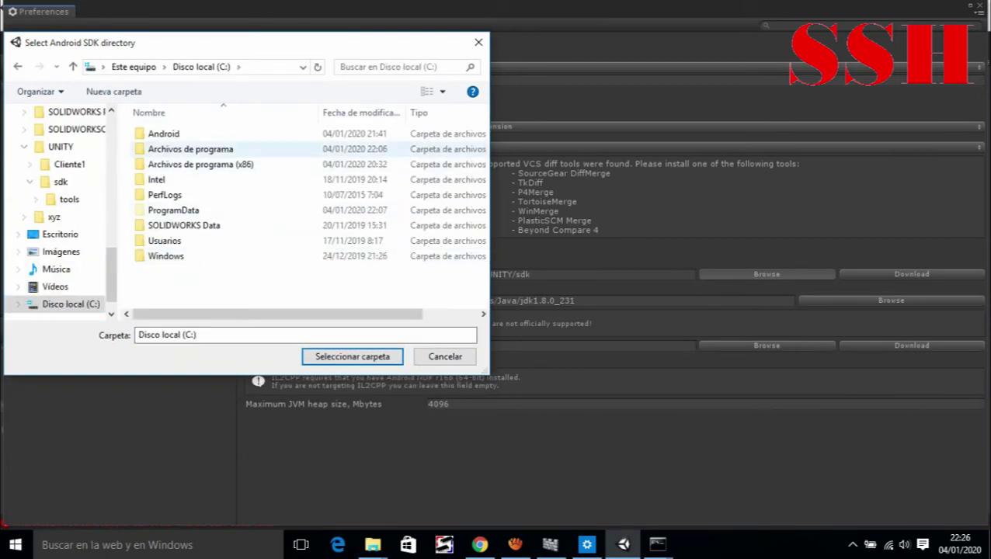
pyautogui.doubleClick(163, 133)
pyautogui.click(171, 134)
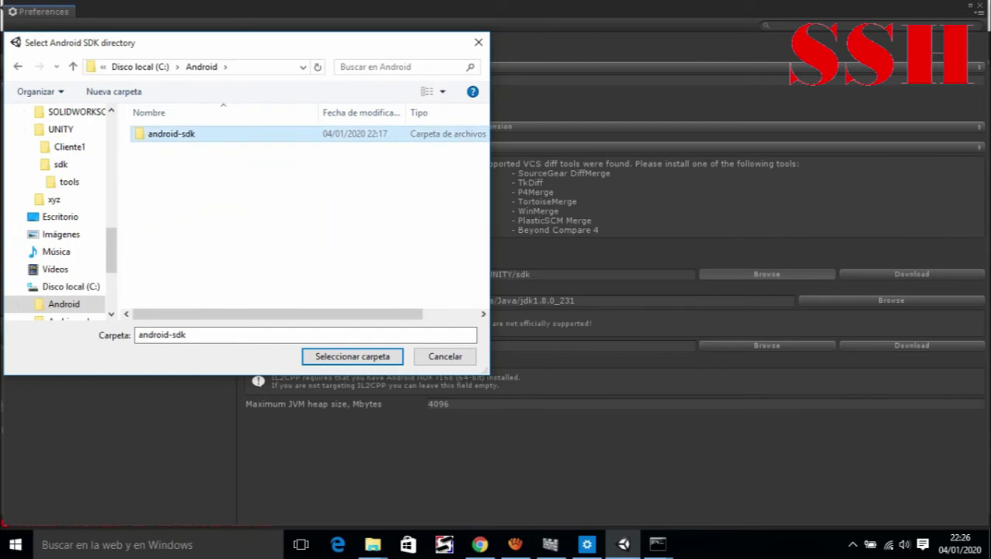
pyautogui.click(352, 356)
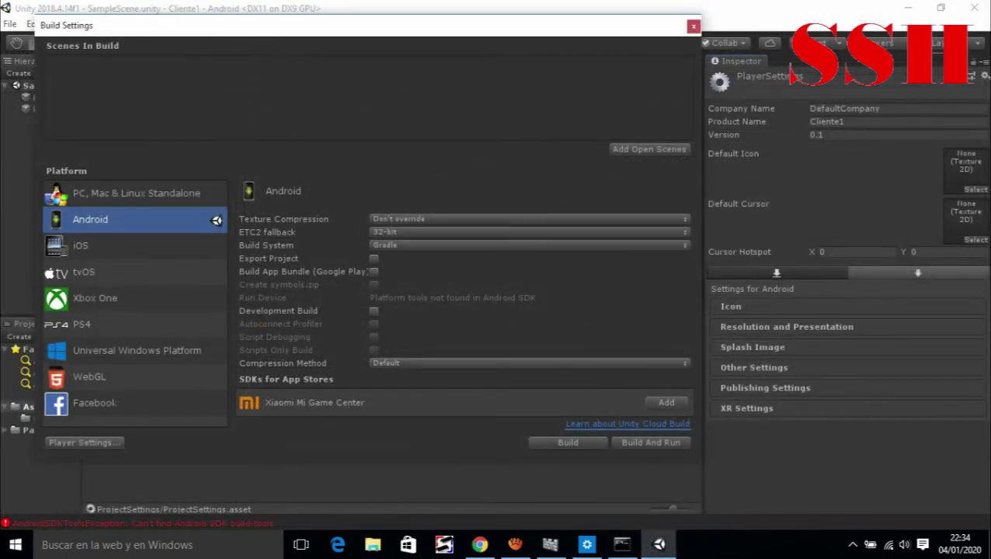
# Step: Expand Android XR Settings, tick Virtual Reality Supported, and scroll to the XR support installers
pyautogui.click(746, 407)
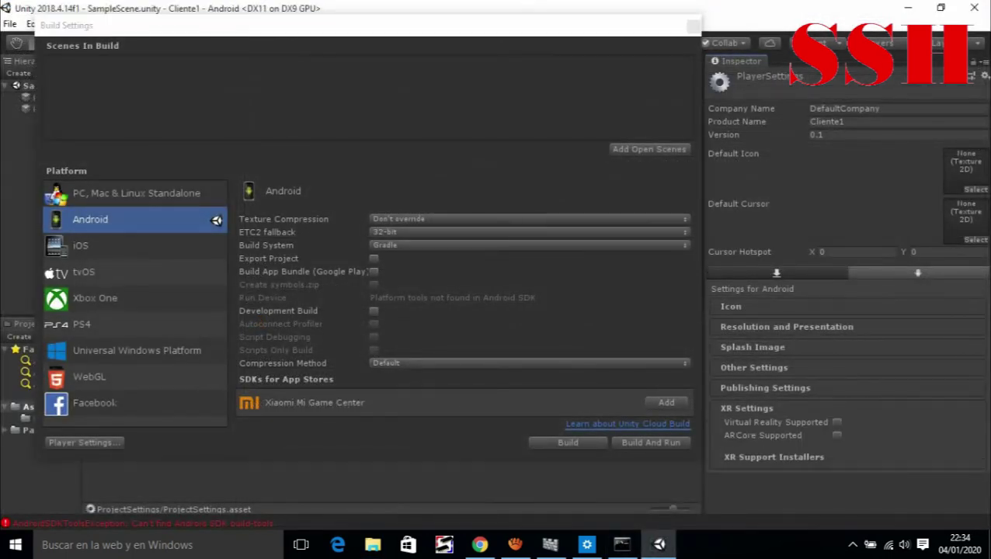
pyautogui.click(836, 422)
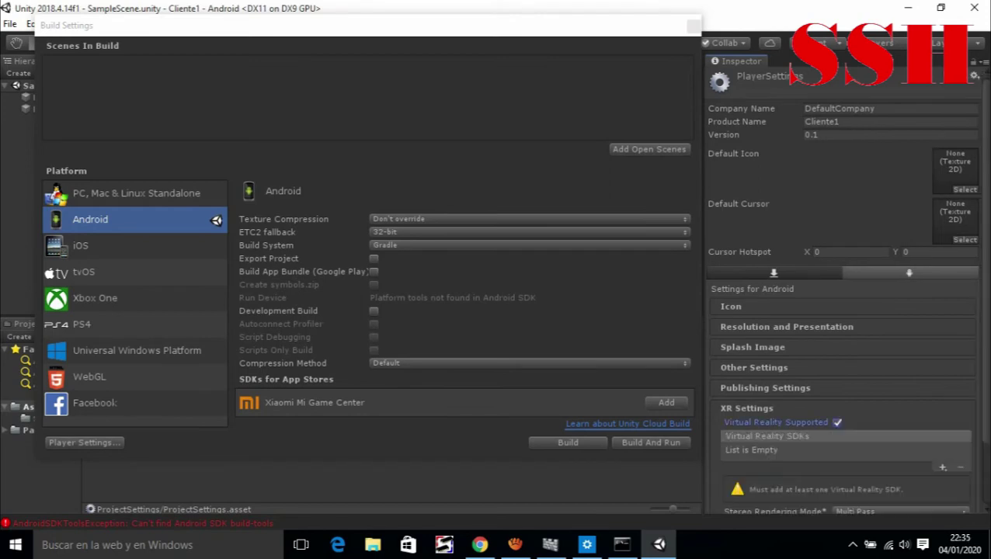
pyautogui.scroll(-3, 845, 311)
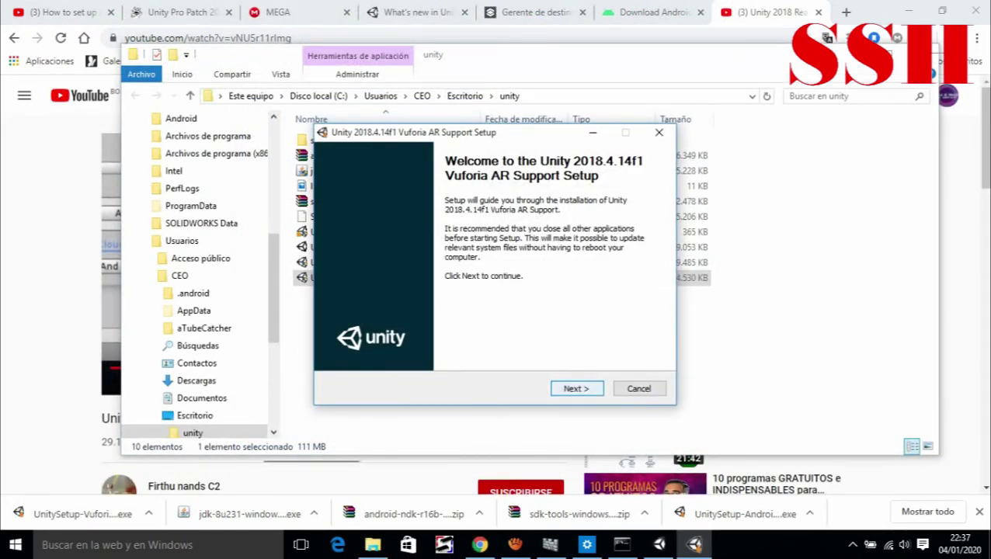
# Step: Accept the Vuforia installer licence, keeping the default components and install location
pyautogui.press('Return')
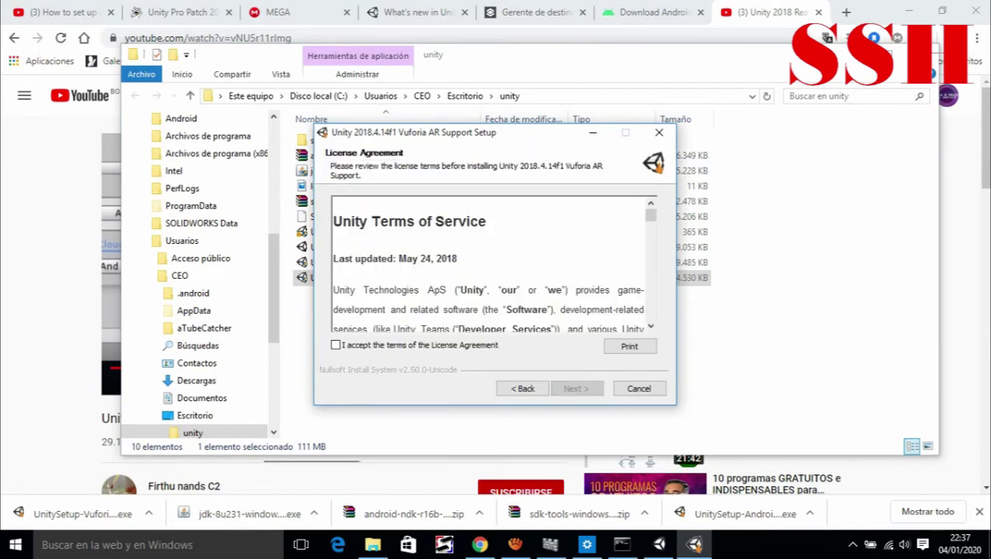
pyautogui.press('space')
pyautogui.press('Return')
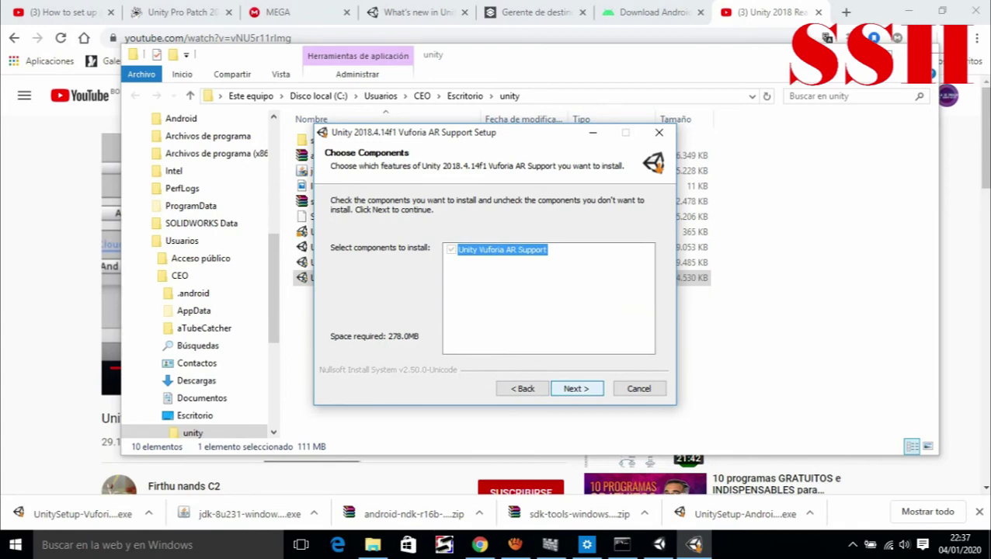
pyautogui.press('Return')
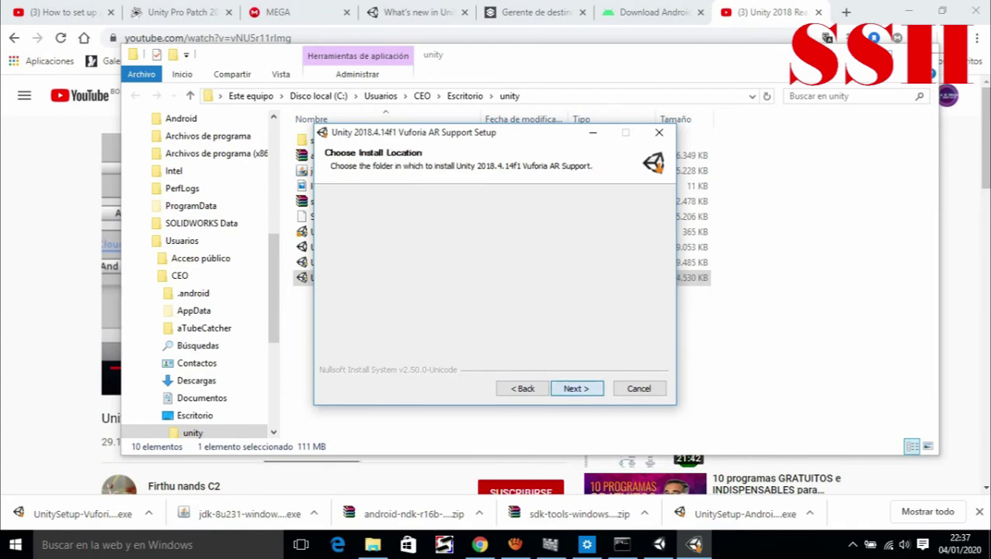
pyautogui.press('Return')
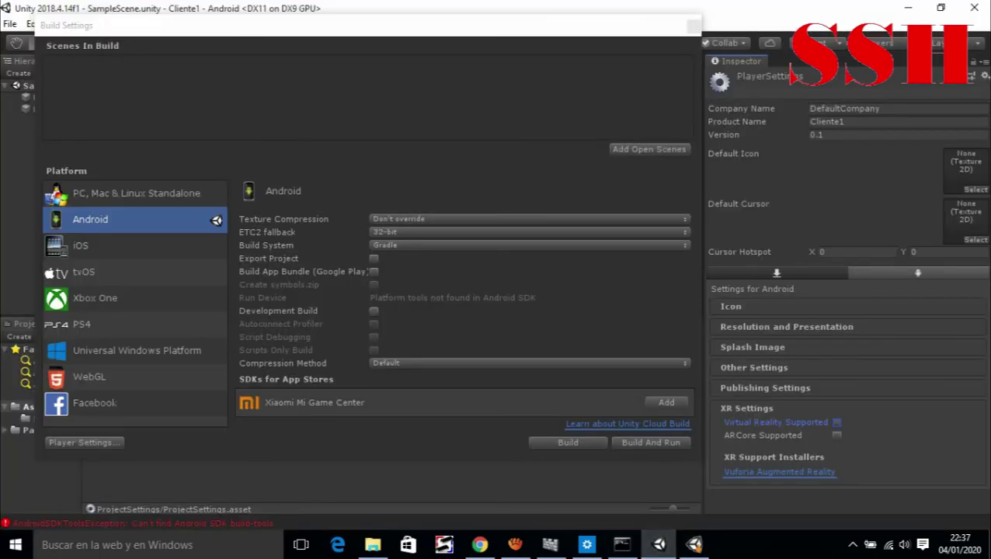
# Step: Close Build Settings and Unity so the Vuforia AR Support installer resumes extracting files
pyautogui.click(692, 26)
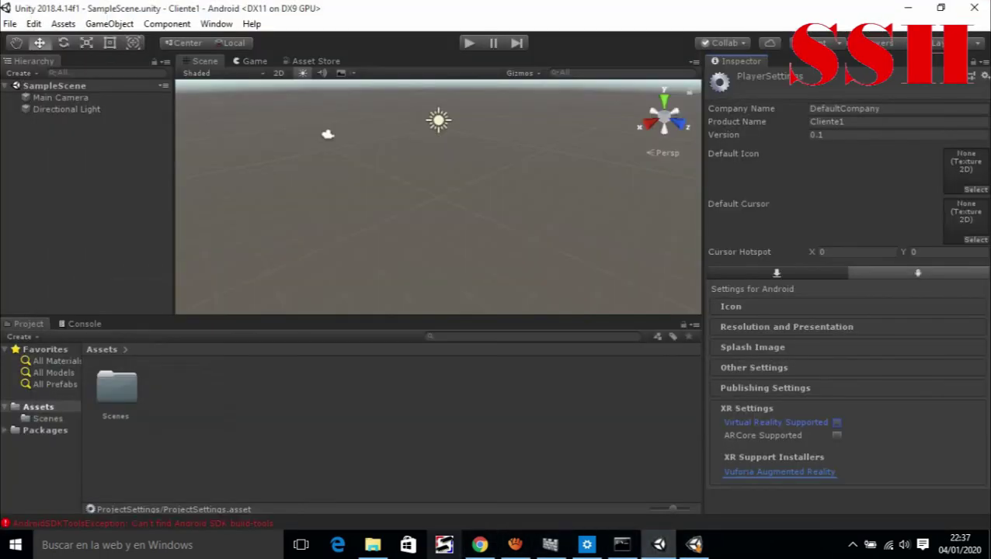
pyautogui.moveTo(479, 544)
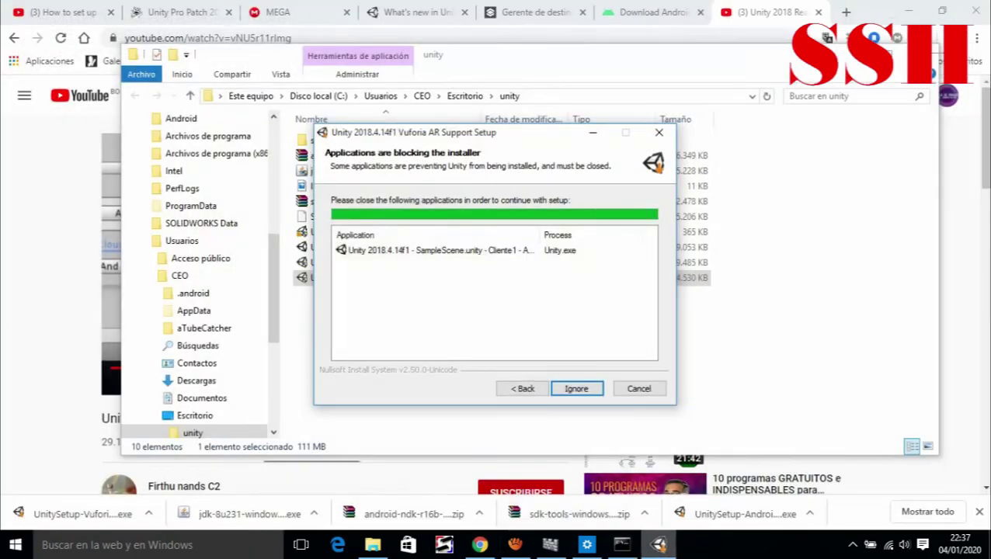
pyautogui.press('Return')
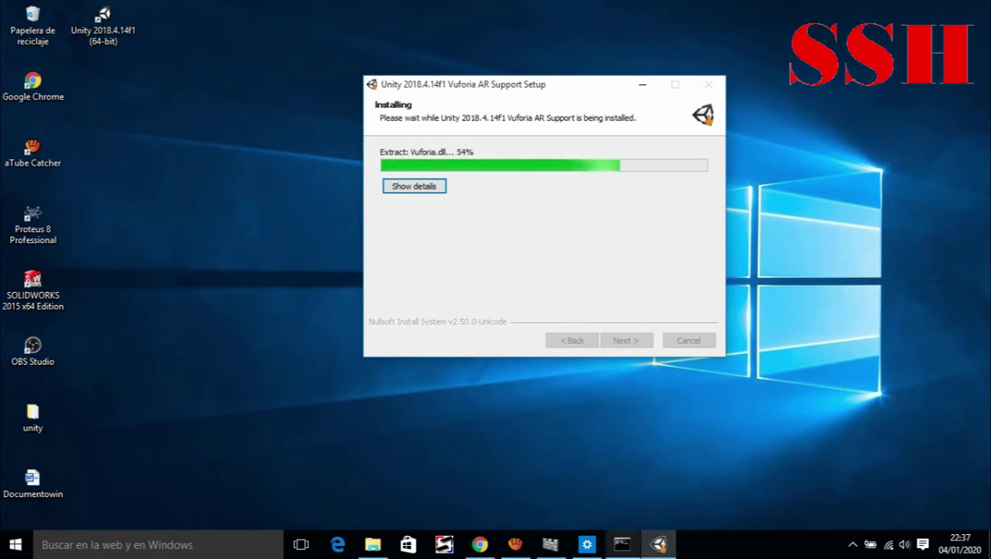
# Step: Close the leftover command prompt window, finish the Vuforia installer, and return to Cliente1 in Unity
pyautogui.rightClick(622, 544)
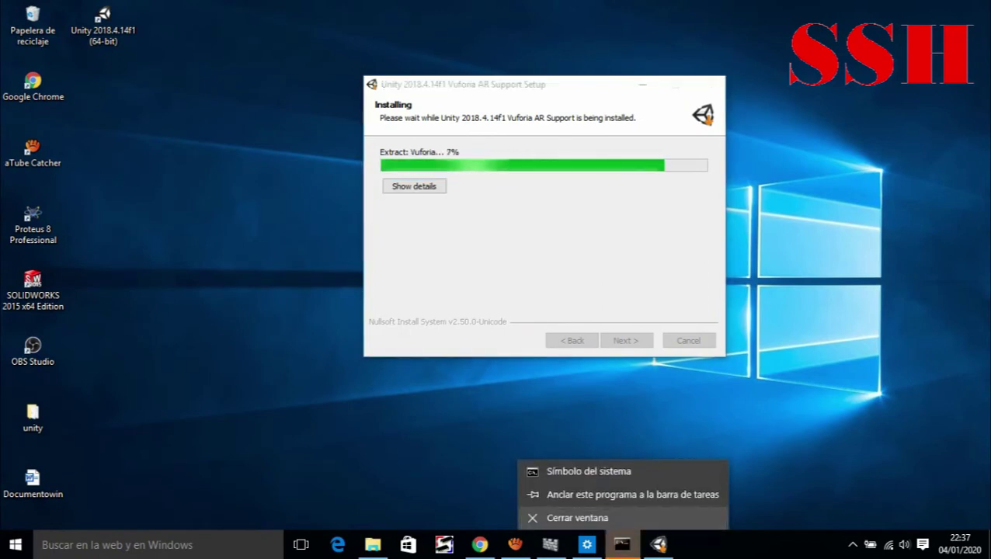
pyautogui.click(574, 517)
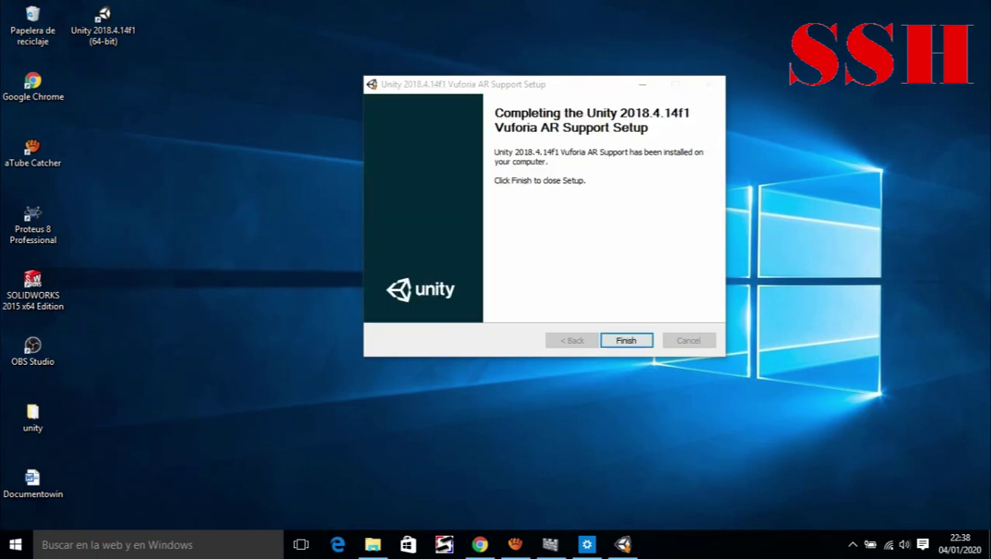
pyautogui.press('Return')
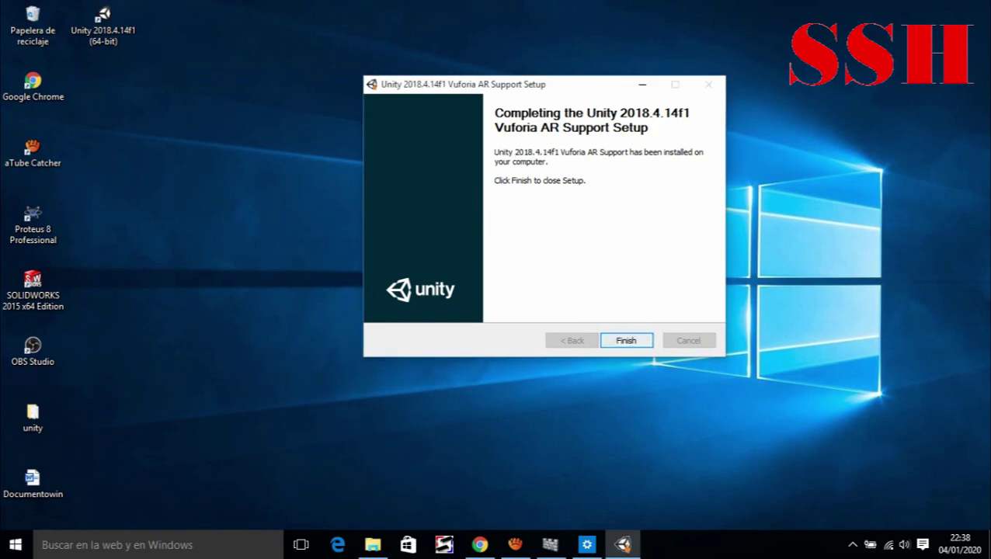
pyautogui.hotkey('alt', 'f')
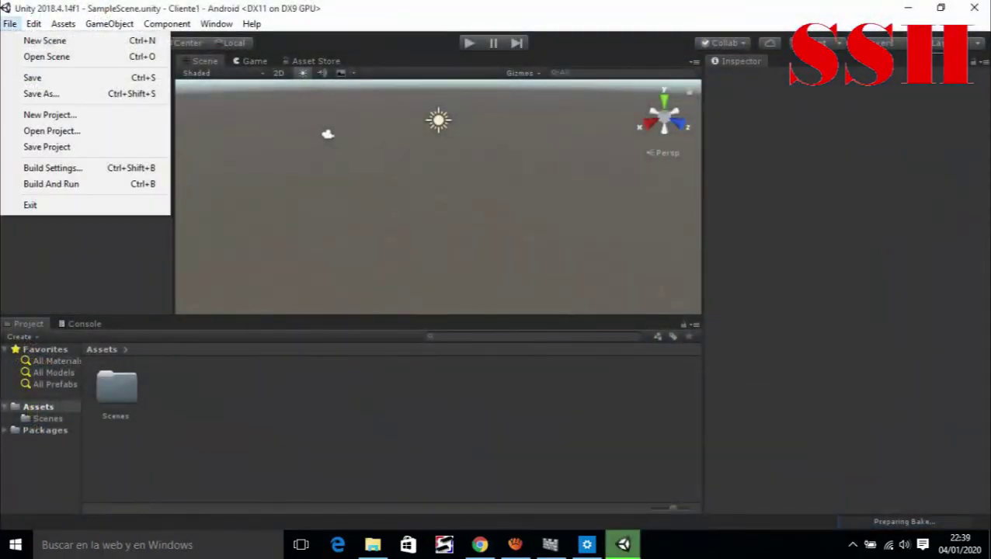
# Step: Tick Vuforia Augmented Reality under XR Settings in the Android Player Settings
pyautogui.click(52, 168)
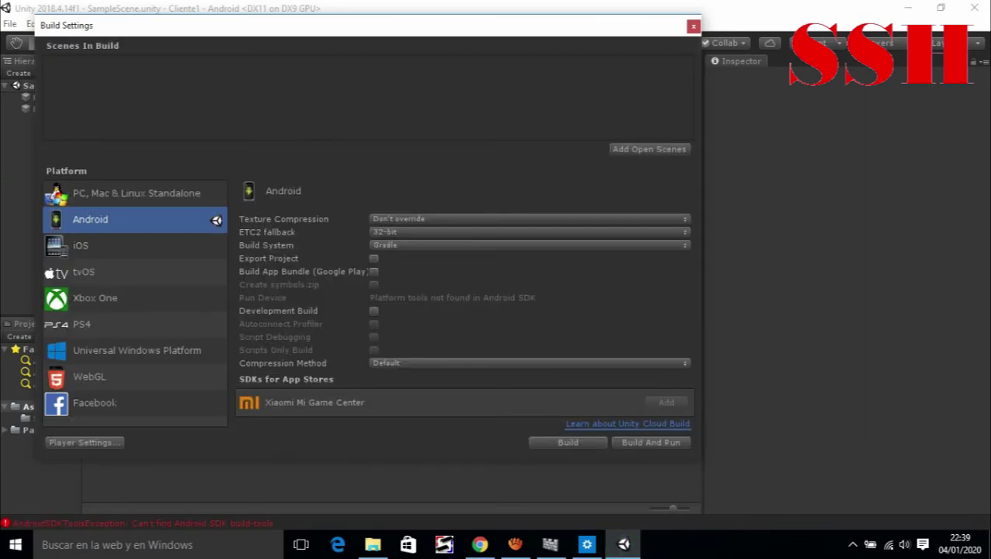
pyautogui.click(84, 441)
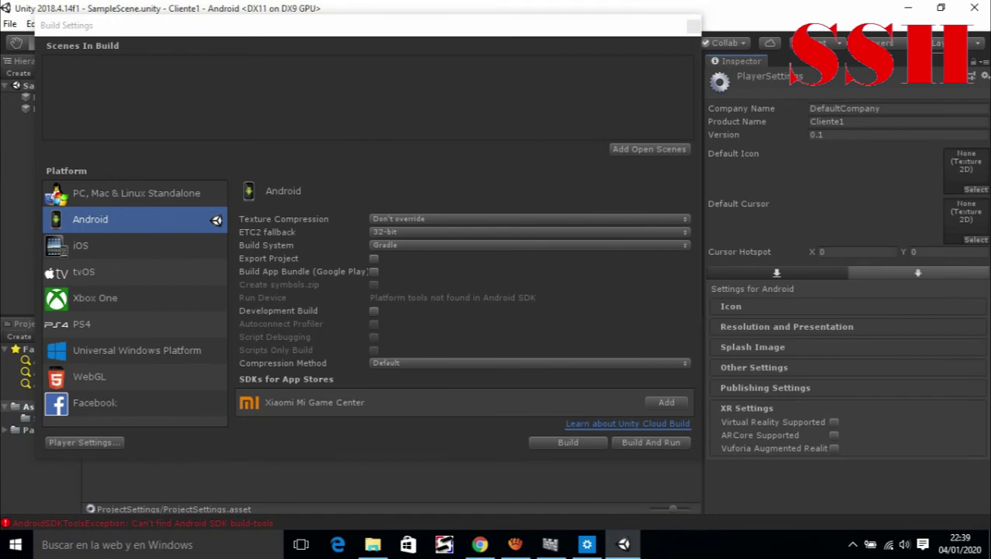
pyautogui.click(833, 447)
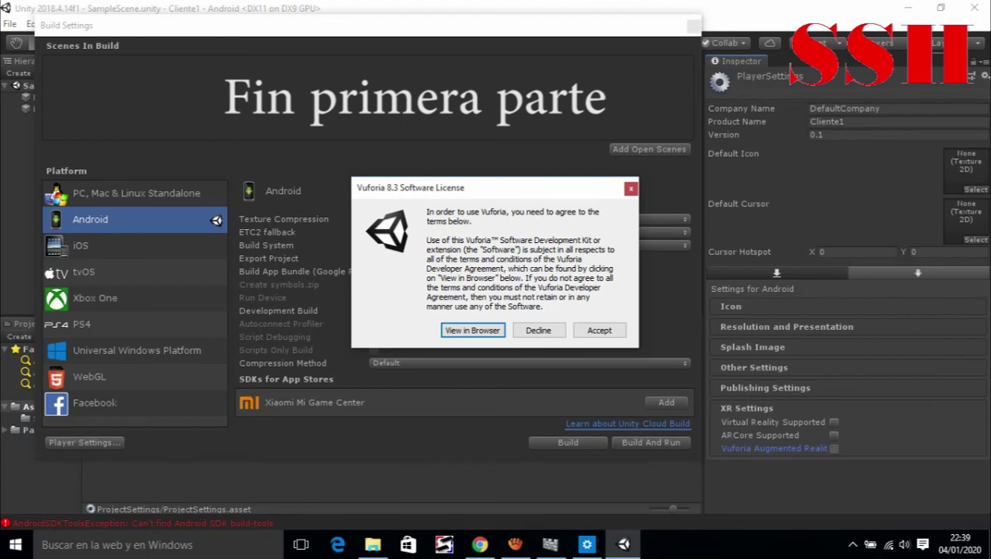
# Step: Accept the Vuforia 8.3 Software License agreement
pyautogui.click(598, 330)
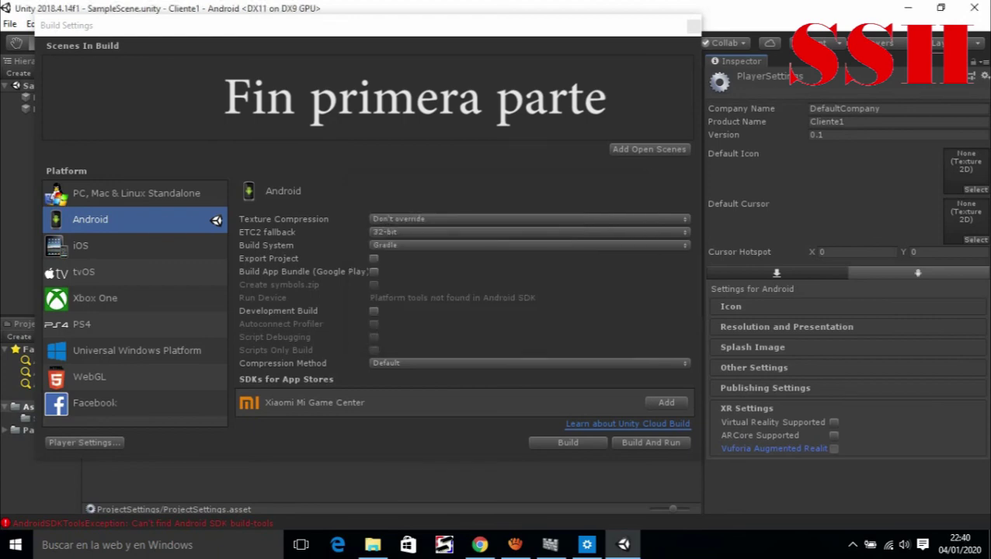